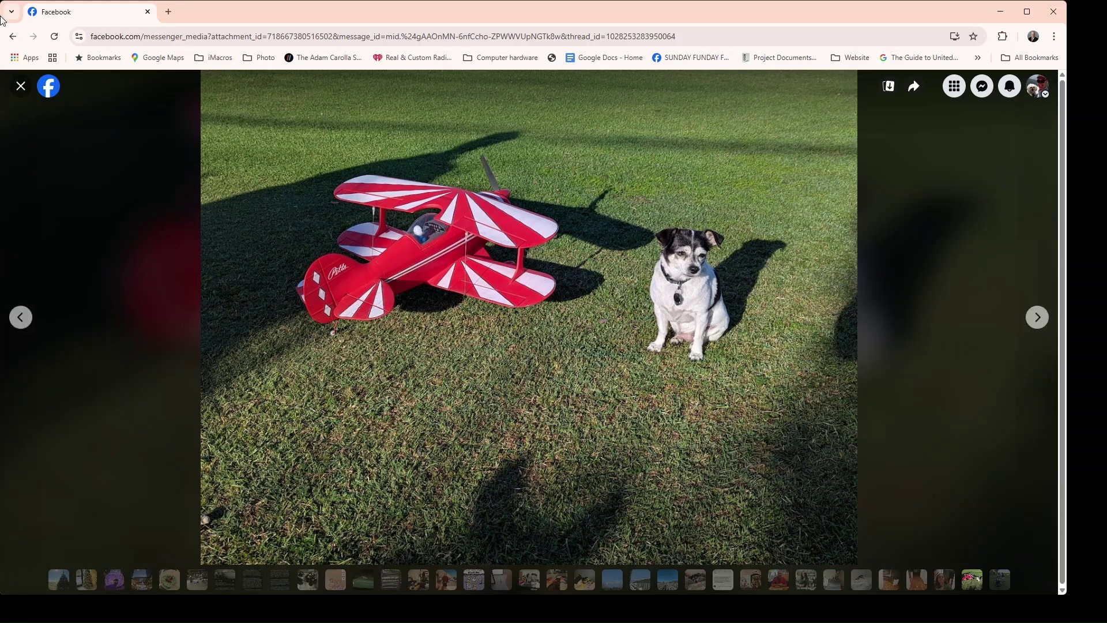
- Search Google for 'github ethos' in a new browser tab
{"action": "left_click", "coordinate": [167, 12]}
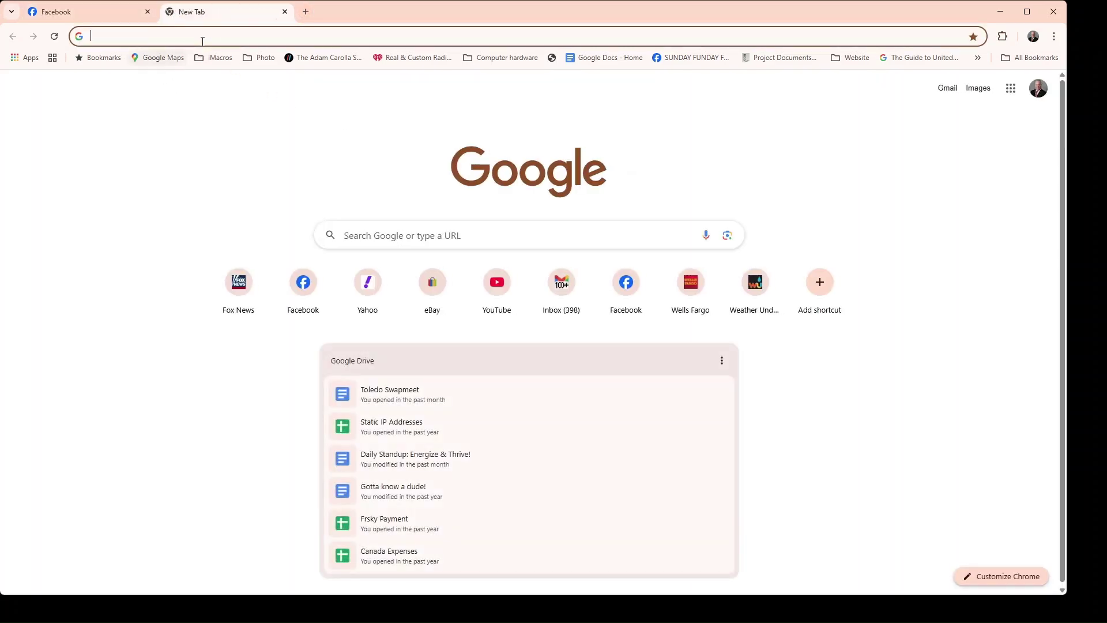
{"action": "left_click", "coordinate": [217, 32]}
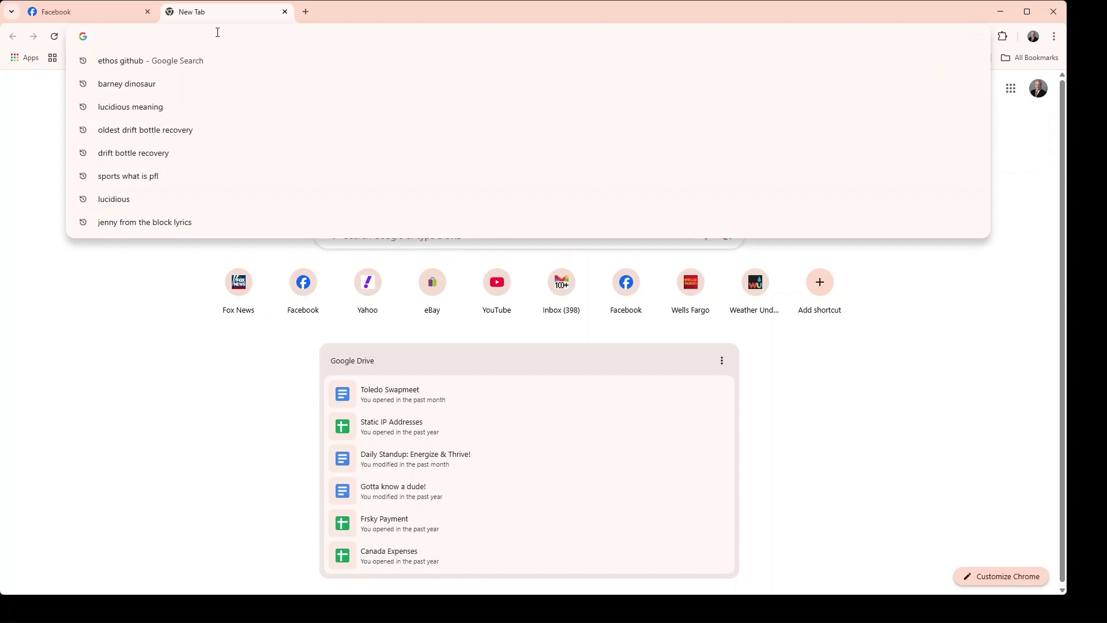
{"action": "type", "text": "g"}
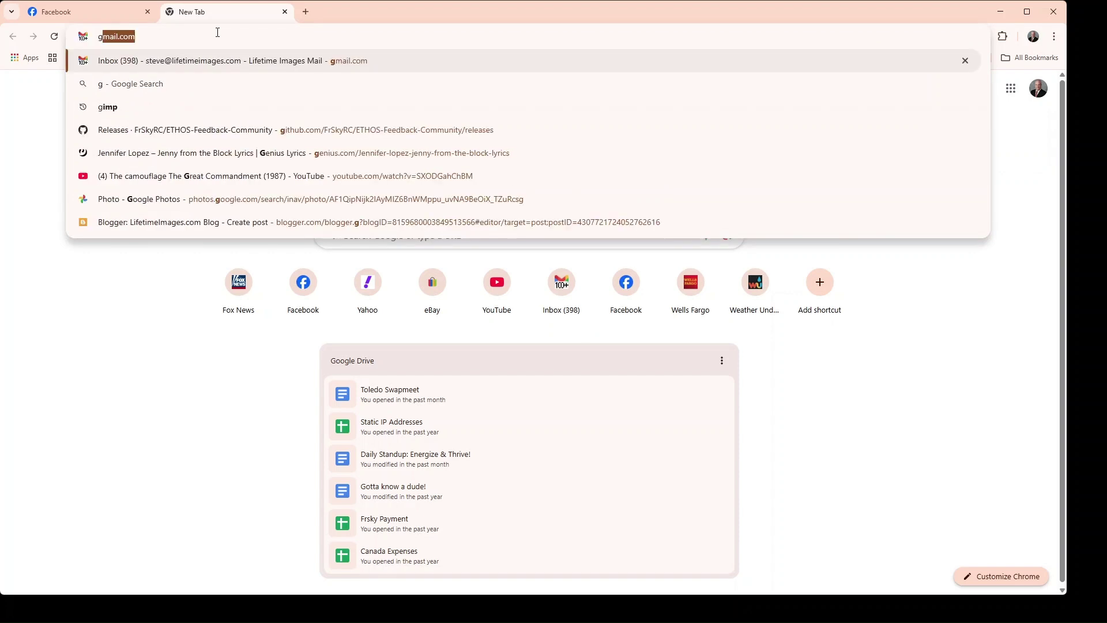
{"action": "type", "text": "ithub "}
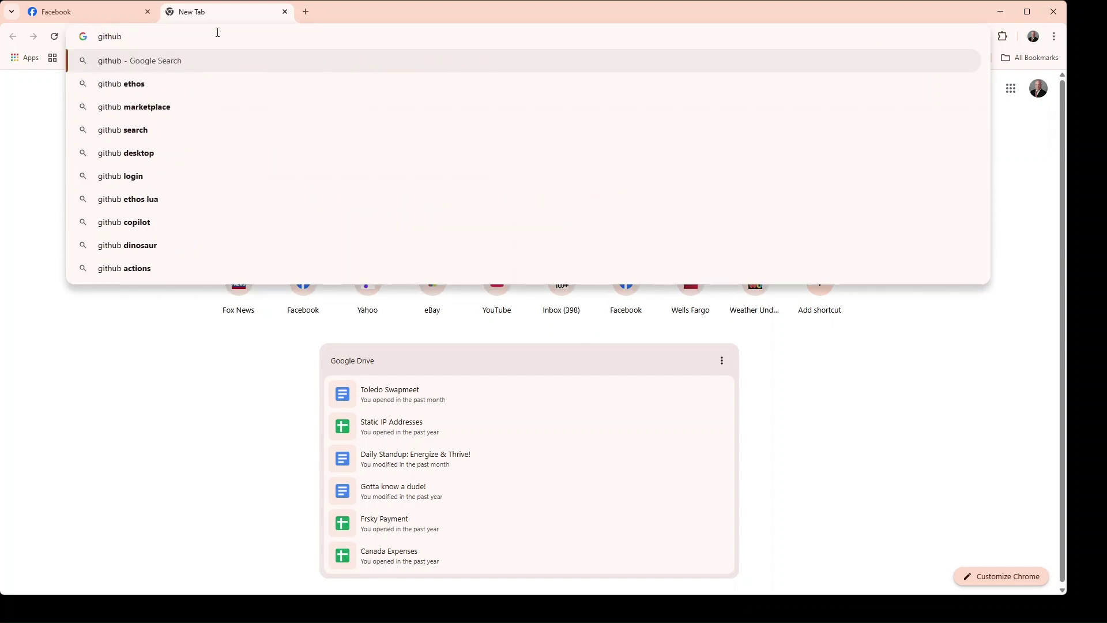
{"action": "type", "text": "ethos"}
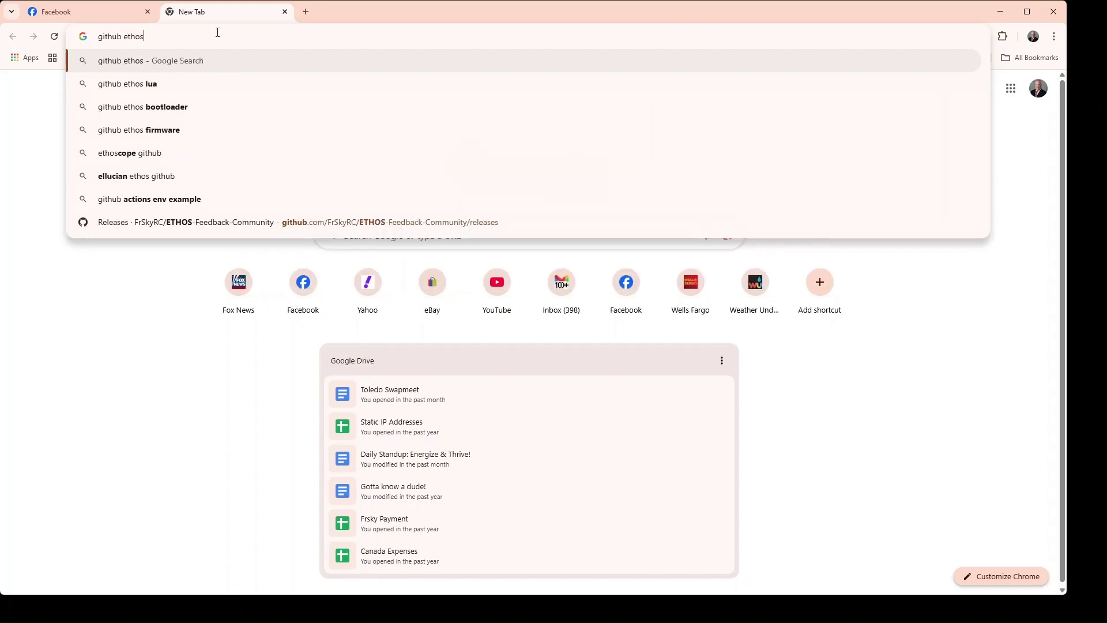
{"action": "key", "text": "Return"}
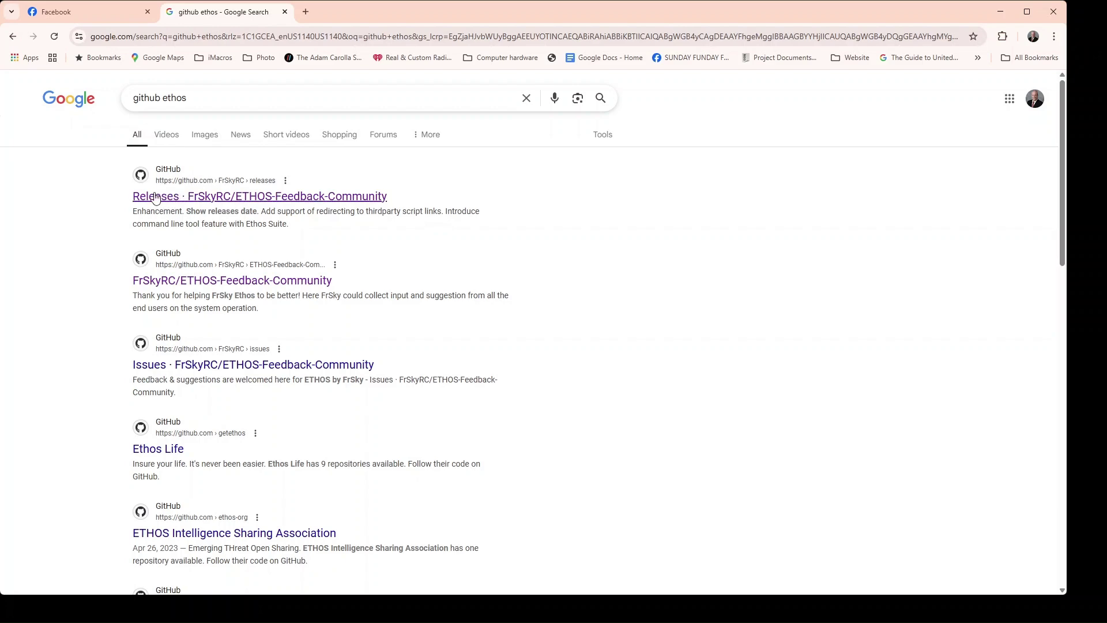
- Open the FrSkyRC ETHOS-Feedback-Community releases page maximized and scroll to the Ethos 1.6.2 assets
{"action": "left_click", "coordinate": [156, 197]}
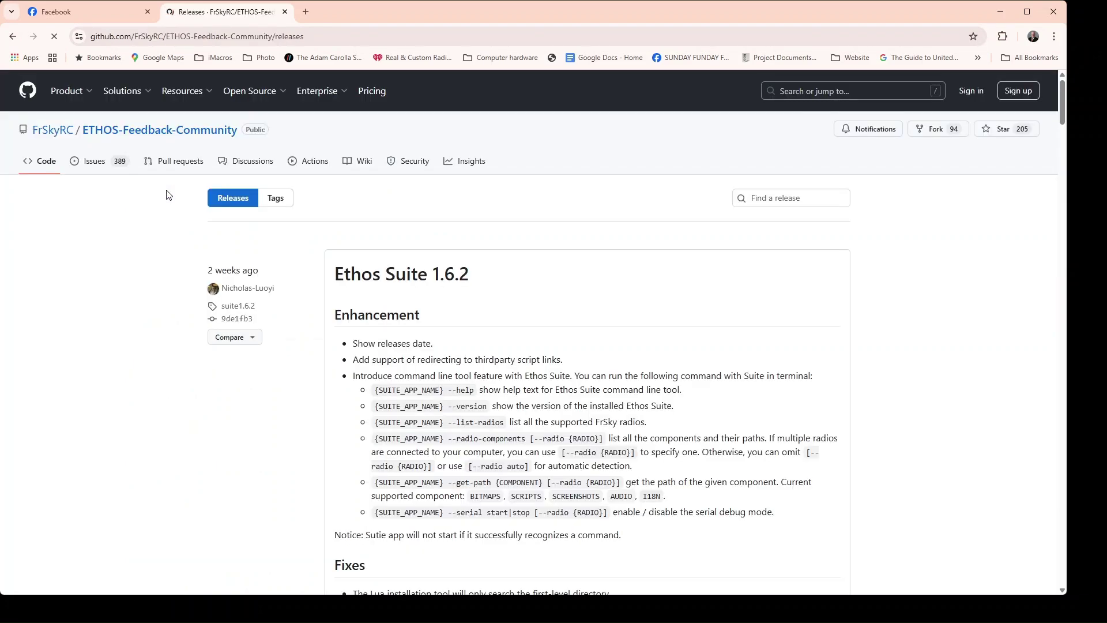
{"action": "left_click", "coordinate": [1026, 11]}
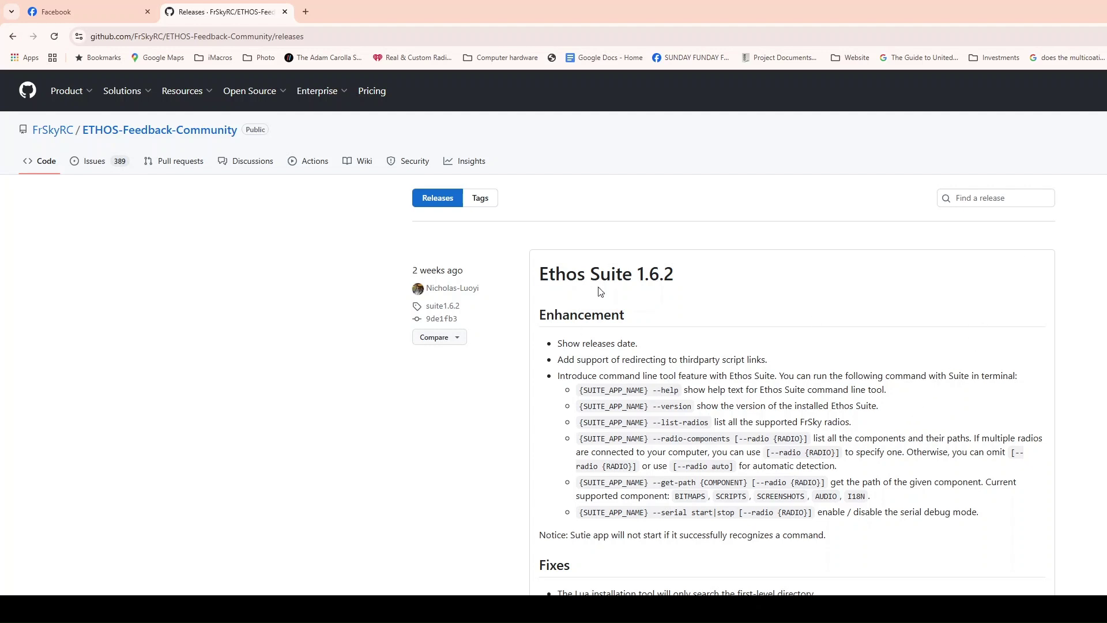
{"action": "scroll", "coordinate": [1007, 327], "scroll_direction": "down", "scroll_amount": 4}
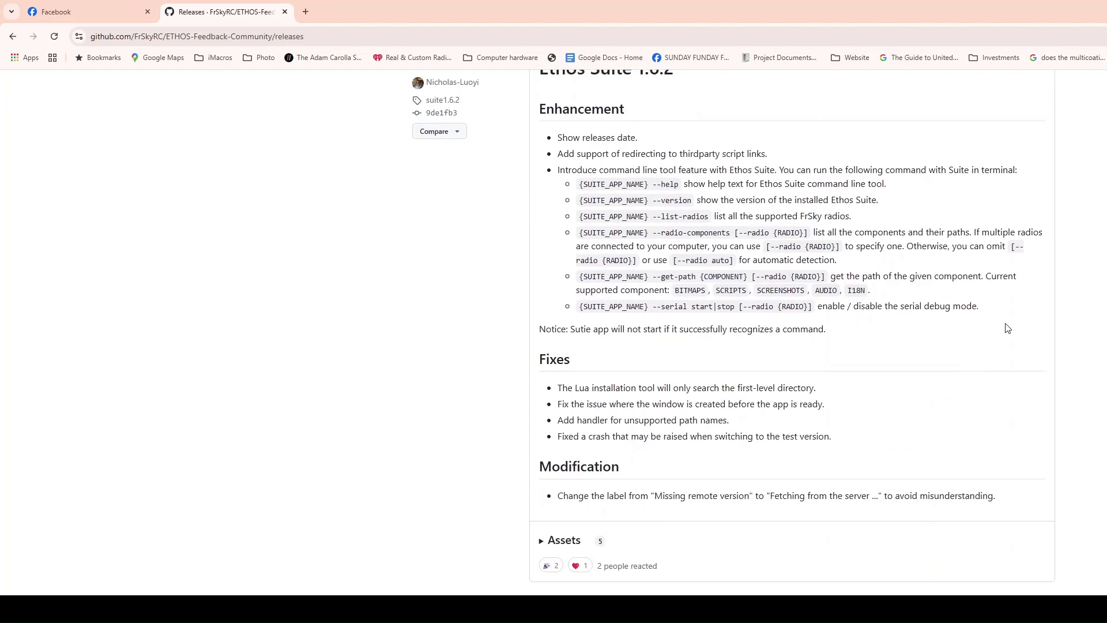
{"action": "scroll", "coordinate": [1008, 327], "scroll_direction": "down", "scroll_amount": 4}
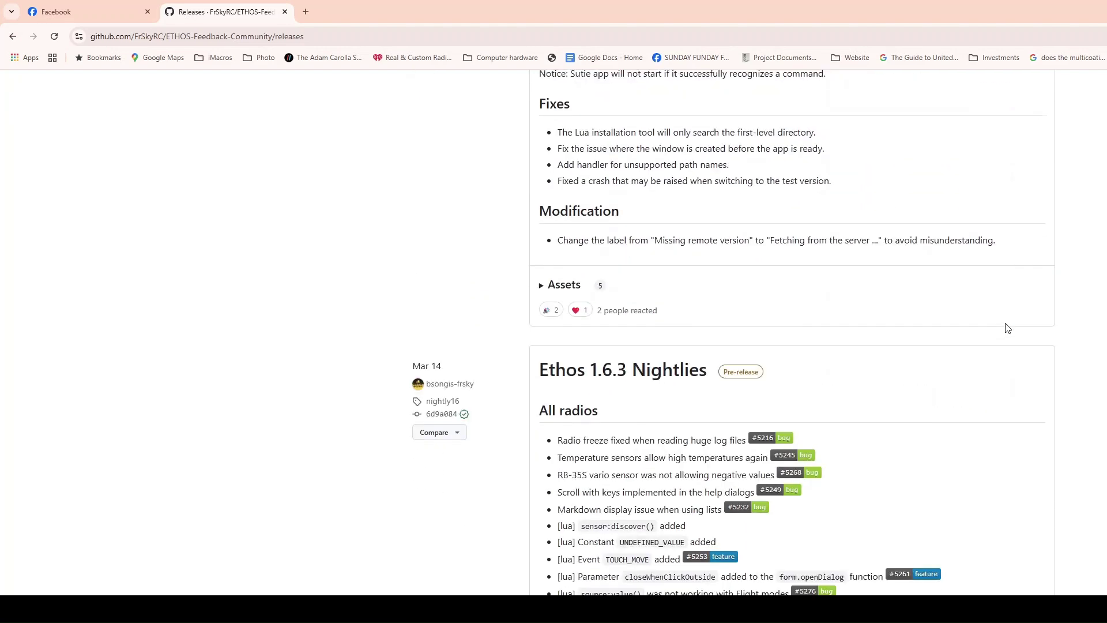
{"action": "scroll", "coordinate": [1008, 327], "scroll_direction": "down", "scroll_amount": 7}
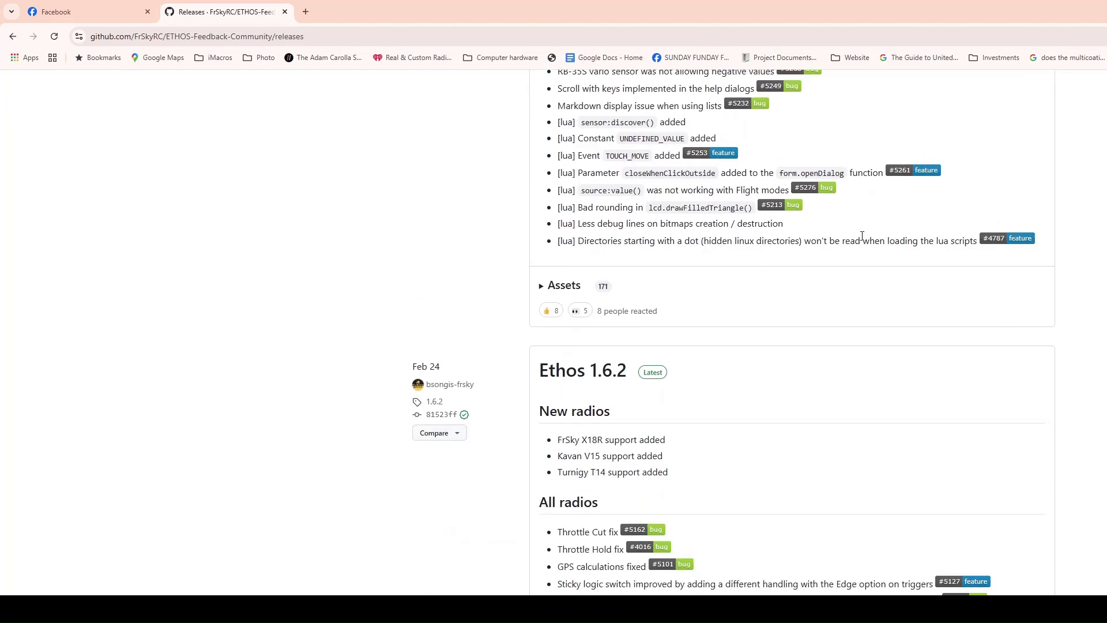
{"action": "scroll", "coordinate": [862, 236], "scroll_direction": "down", "scroll_amount": 3}
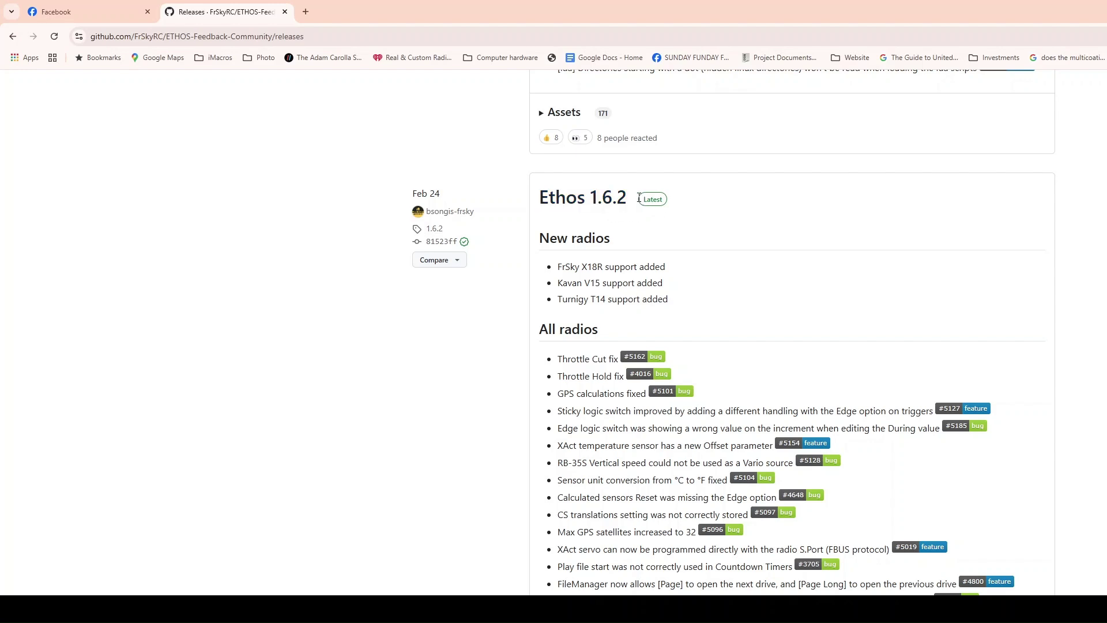
{"action": "scroll", "coordinate": [716, 248], "scroll_direction": "down", "scroll_amount": 5}
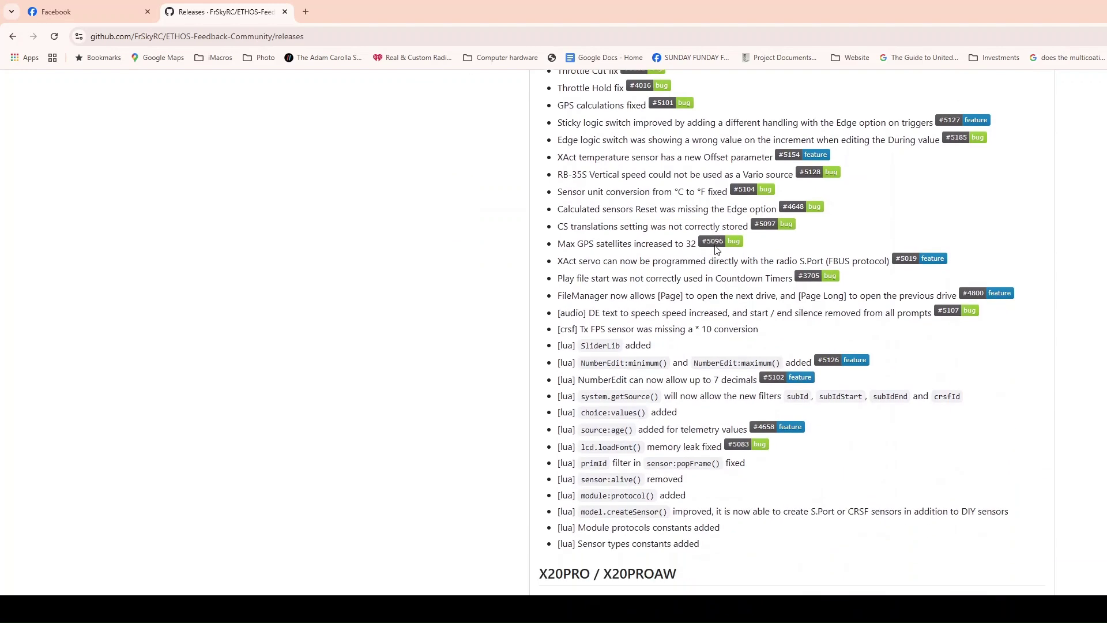
{"action": "scroll", "coordinate": [692, 253], "scroll_direction": "up", "scroll_amount": 3}
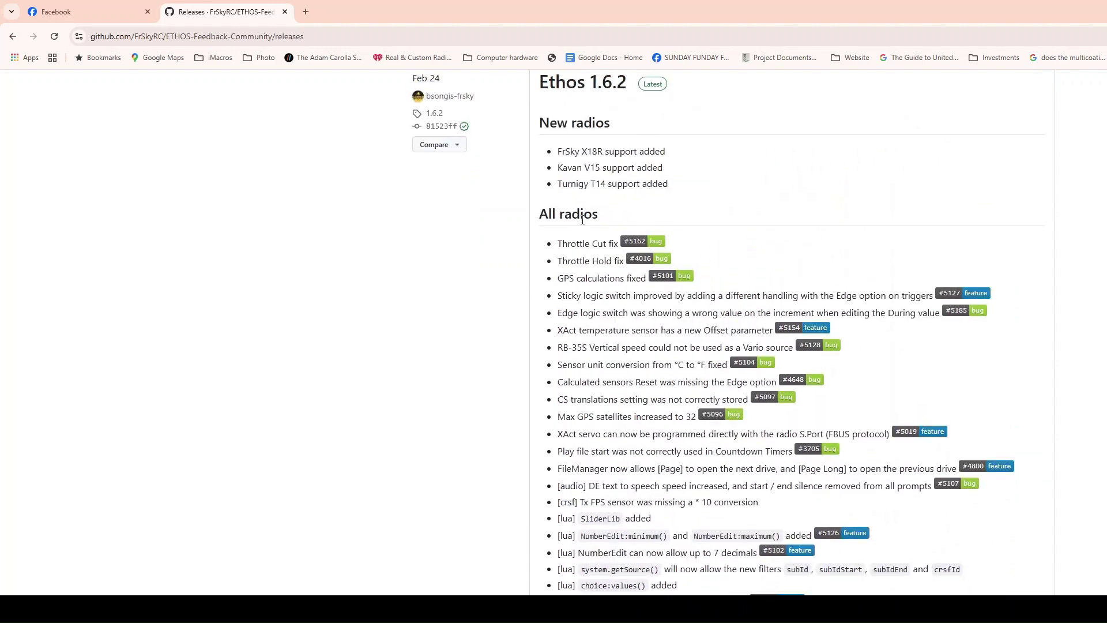
{"action": "scroll", "coordinate": [631, 191], "scroll_direction": "down", "scroll_amount": 6}
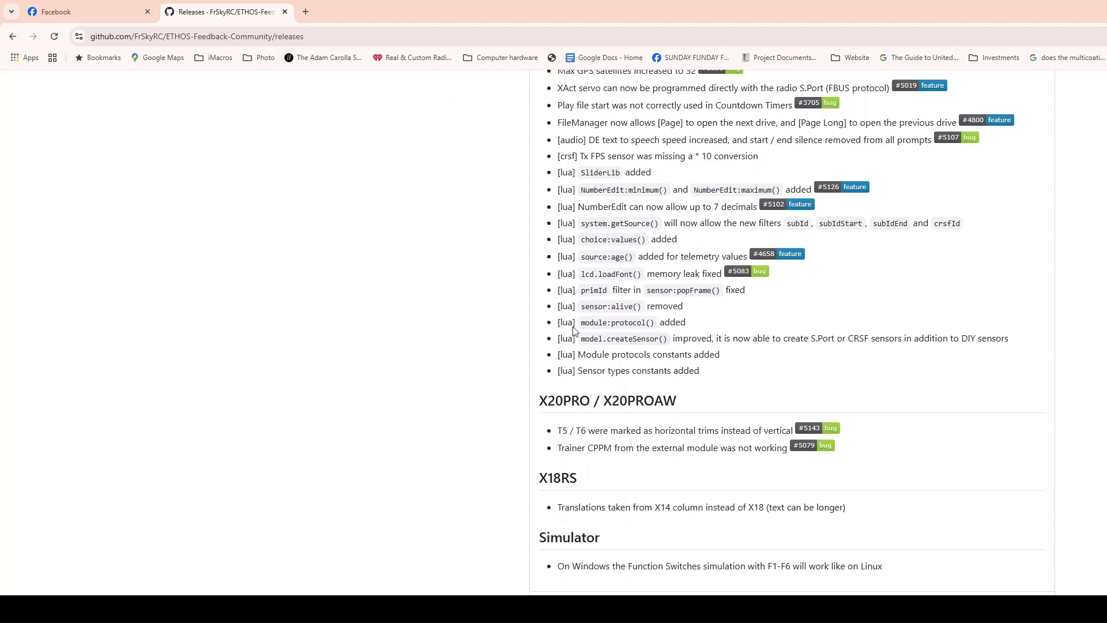
{"action": "scroll", "coordinate": [591, 280], "scroll_direction": "down", "scroll_amount": 6}
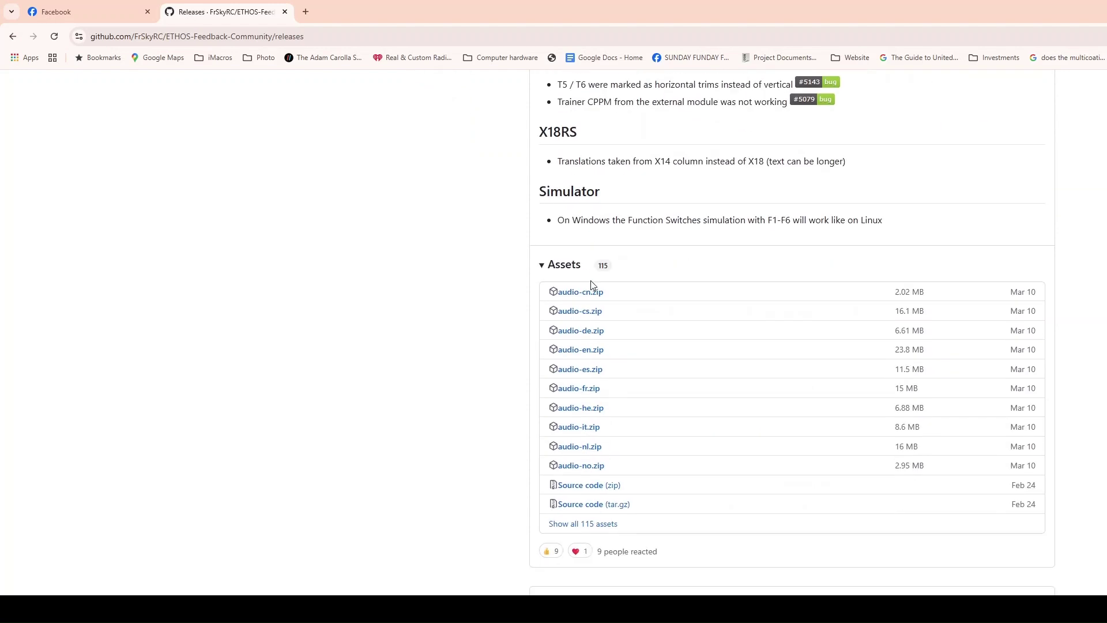
{"action": "left_click", "coordinate": [542, 265]}
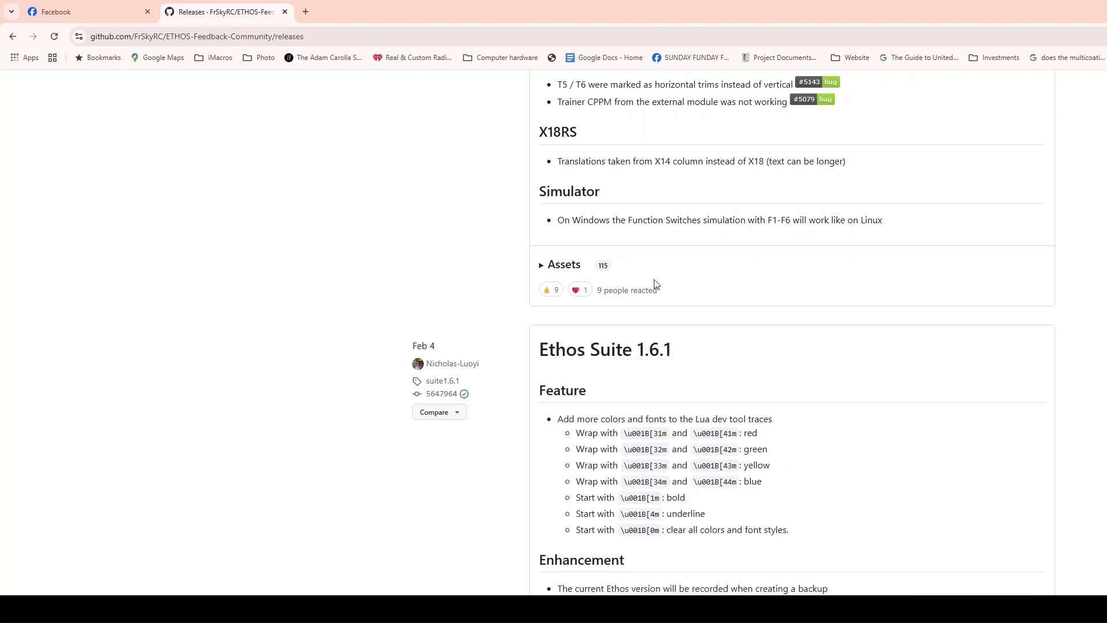
{"action": "left_click", "coordinate": [542, 267]}
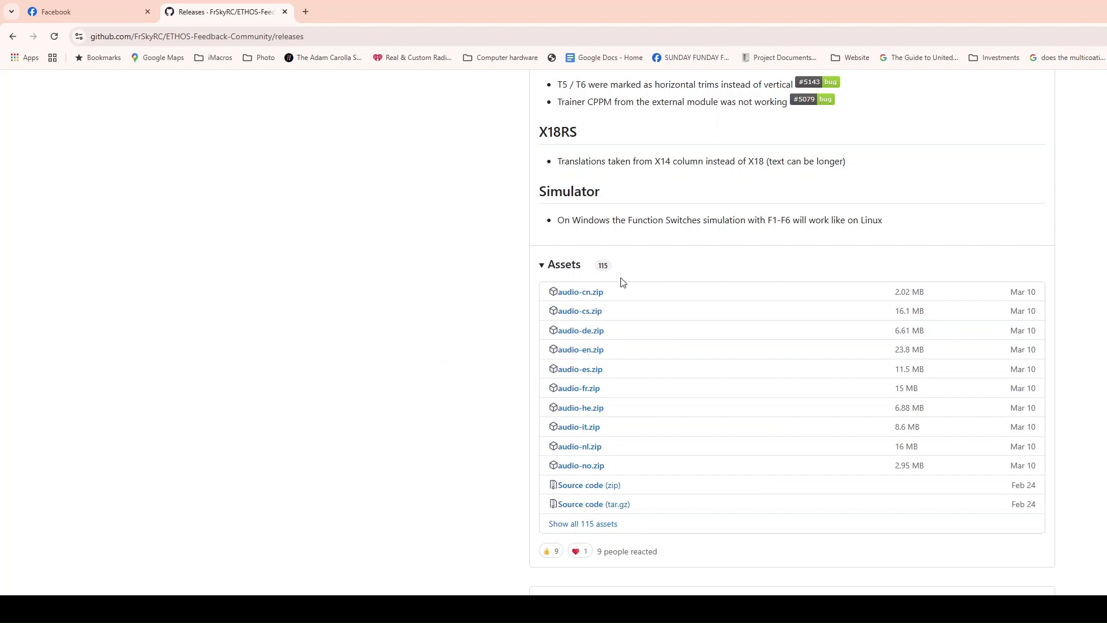
{"action": "scroll", "coordinate": [621, 282], "scroll_direction": "down", "scroll_amount": 5}
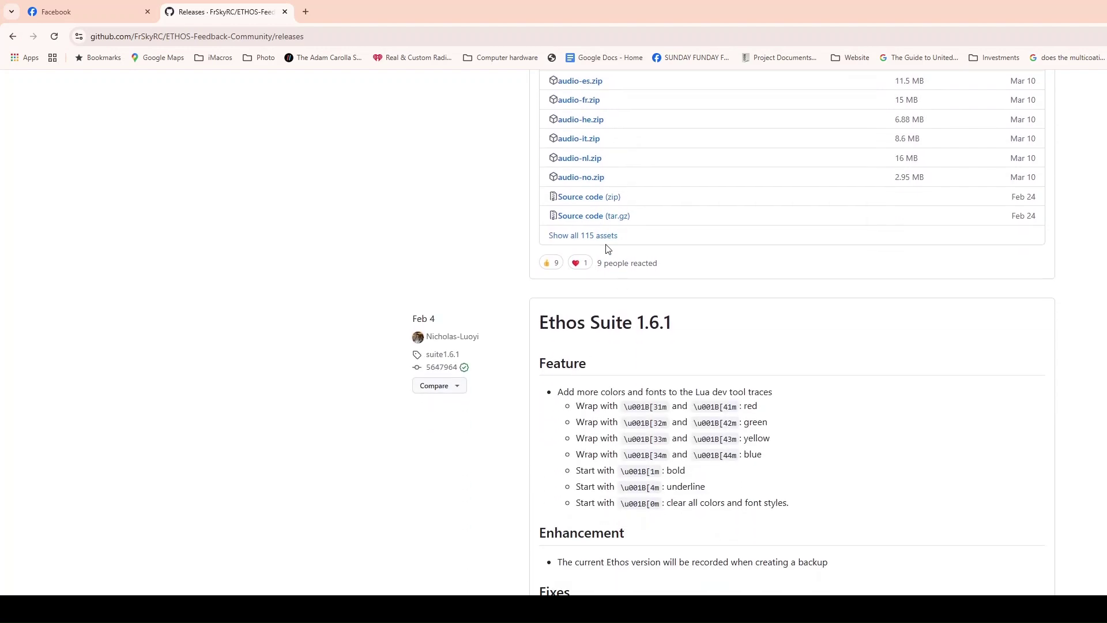
{"action": "left_click", "coordinate": [606, 238]}
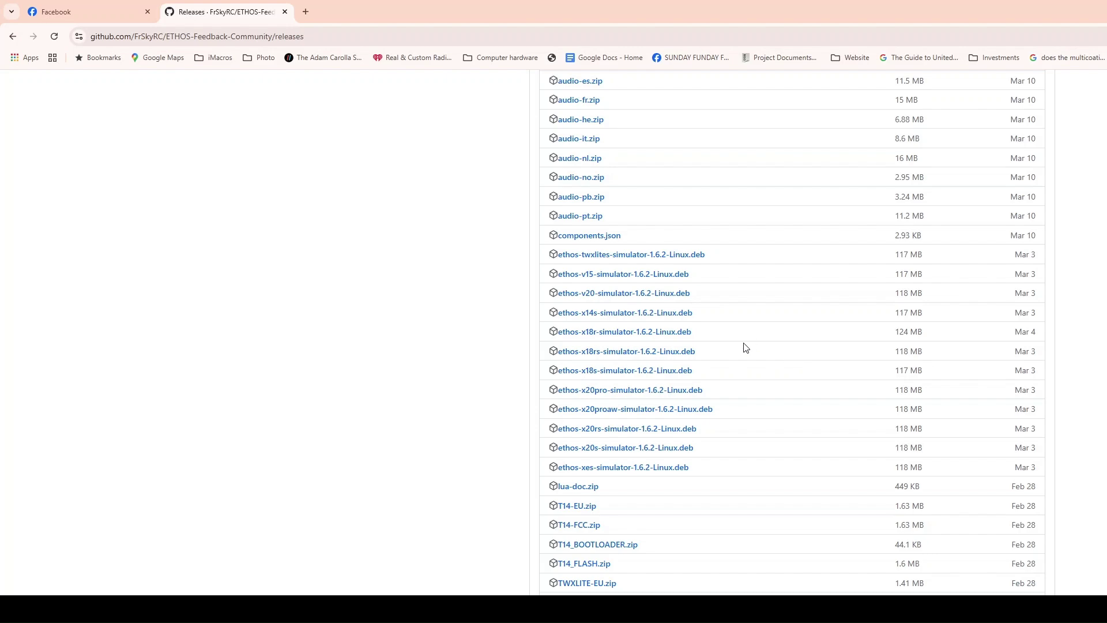
{"action": "scroll", "coordinate": [744, 349], "scroll_direction": "down", "scroll_amount": 10}
{"action": "scroll", "coordinate": [734, 355], "scroll_direction": "down", "scroll_amount": 3}
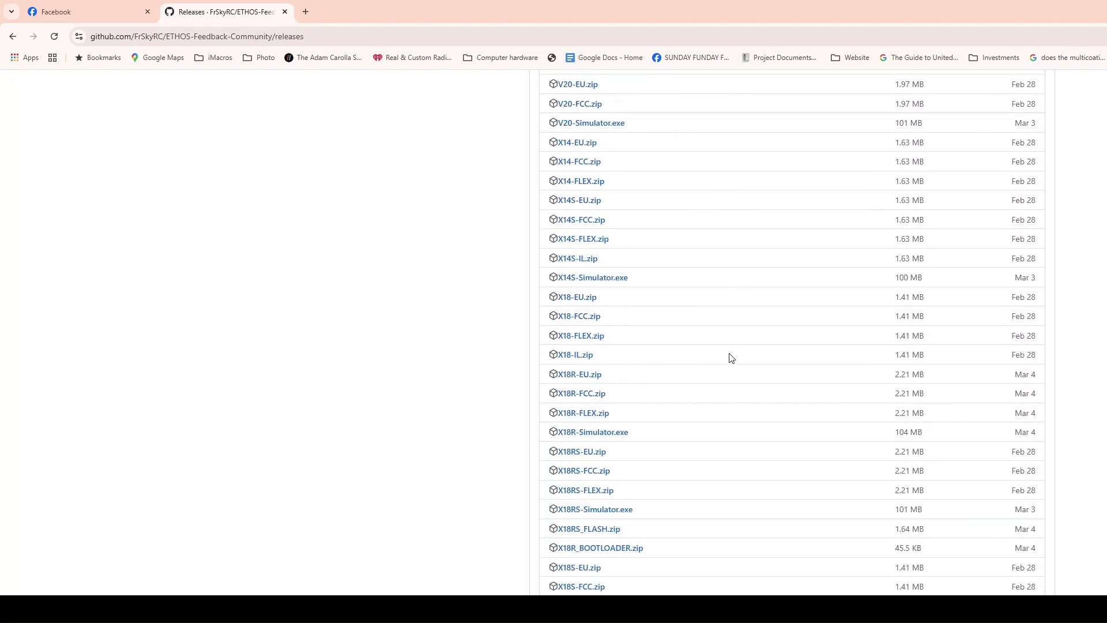
{"action": "scroll", "coordinate": [731, 357], "scroll_direction": "down", "scroll_amount": 2}
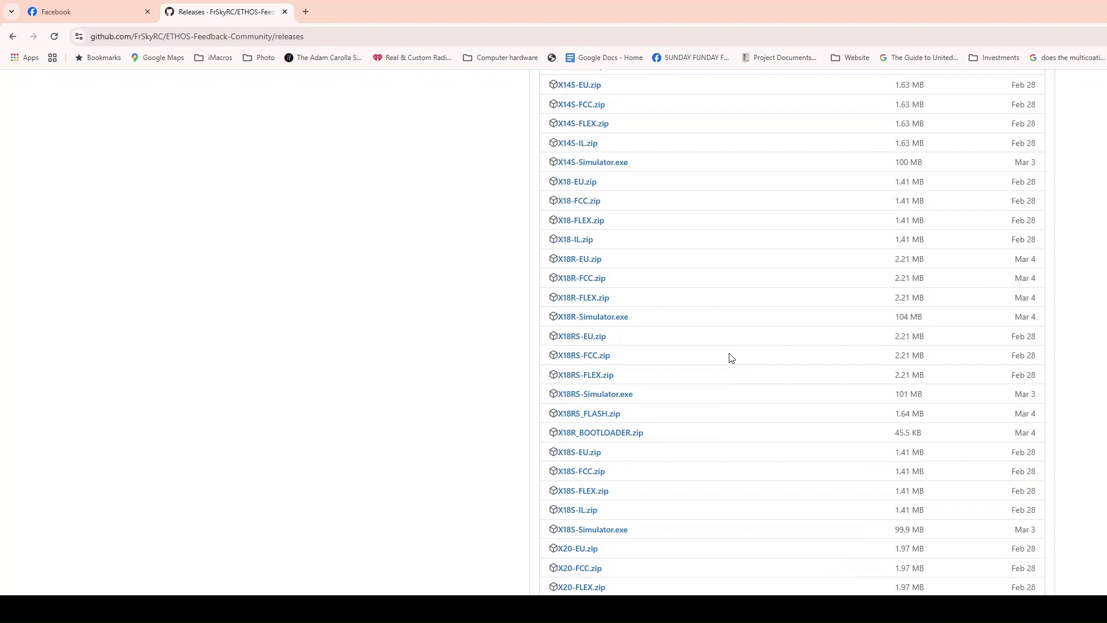
{"action": "scroll", "coordinate": [731, 358], "scroll_direction": "down", "scroll_amount": 3}
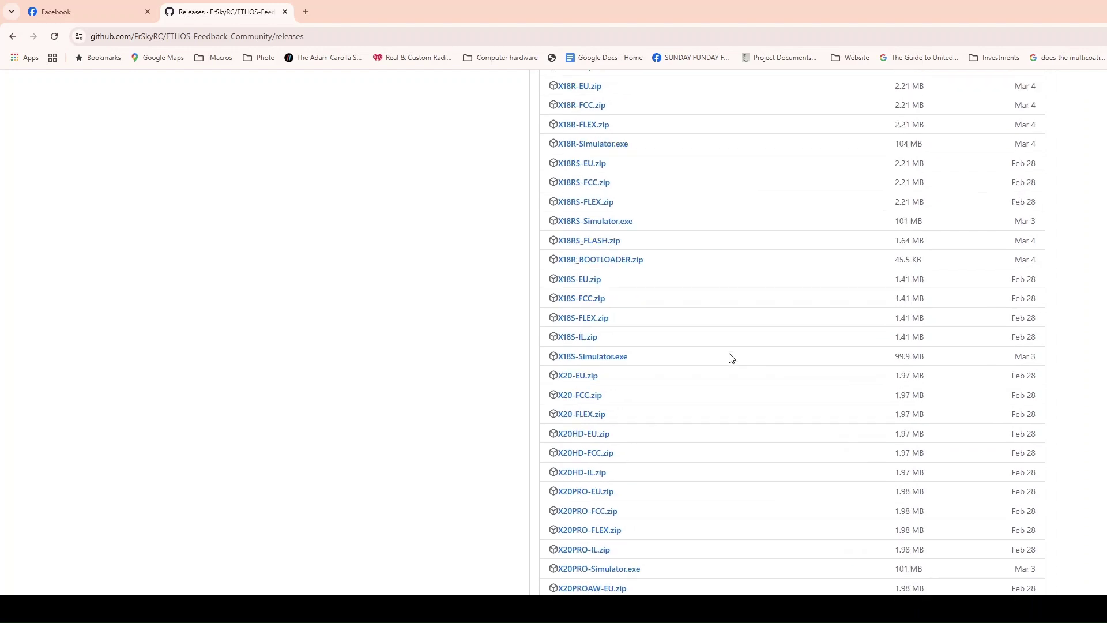
{"action": "scroll", "coordinate": [731, 358], "scroll_direction": "down", "scroll_amount": 3}
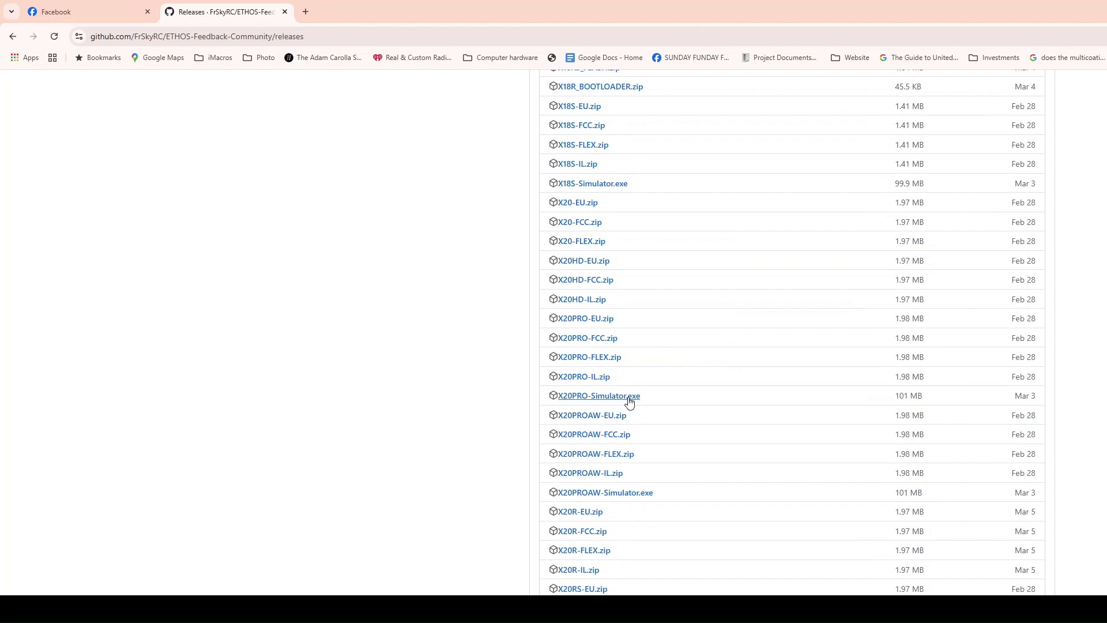
{"action": "scroll", "coordinate": [629, 402], "scroll_direction": "up", "scroll_amount": 9}
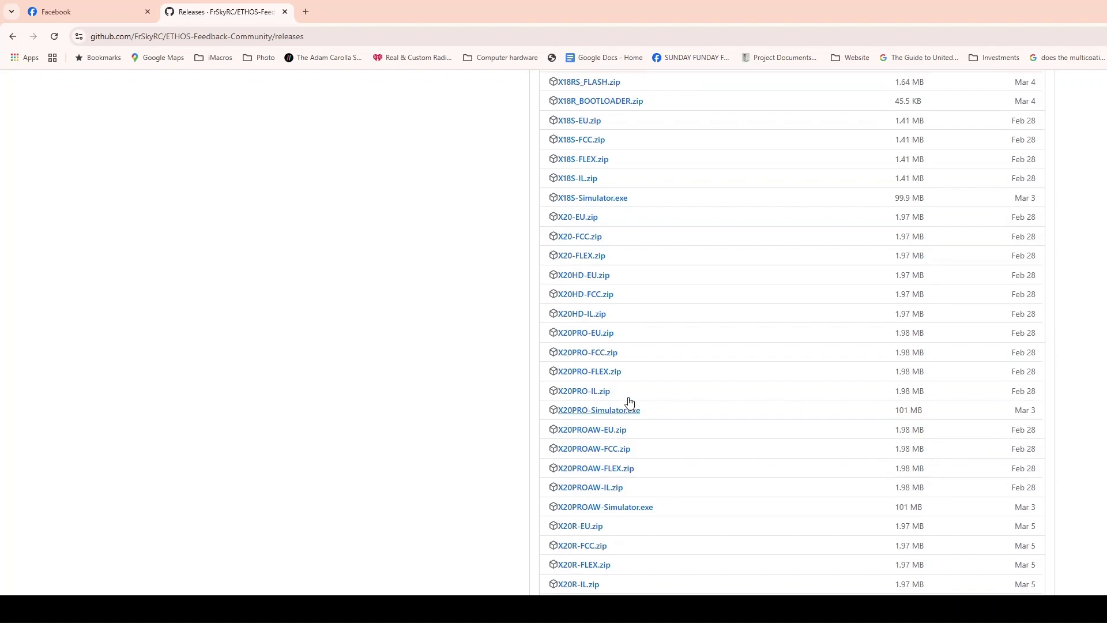
{"action": "scroll", "coordinate": [630, 402], "scroll_direction": "up", "scroll_amount": 5}
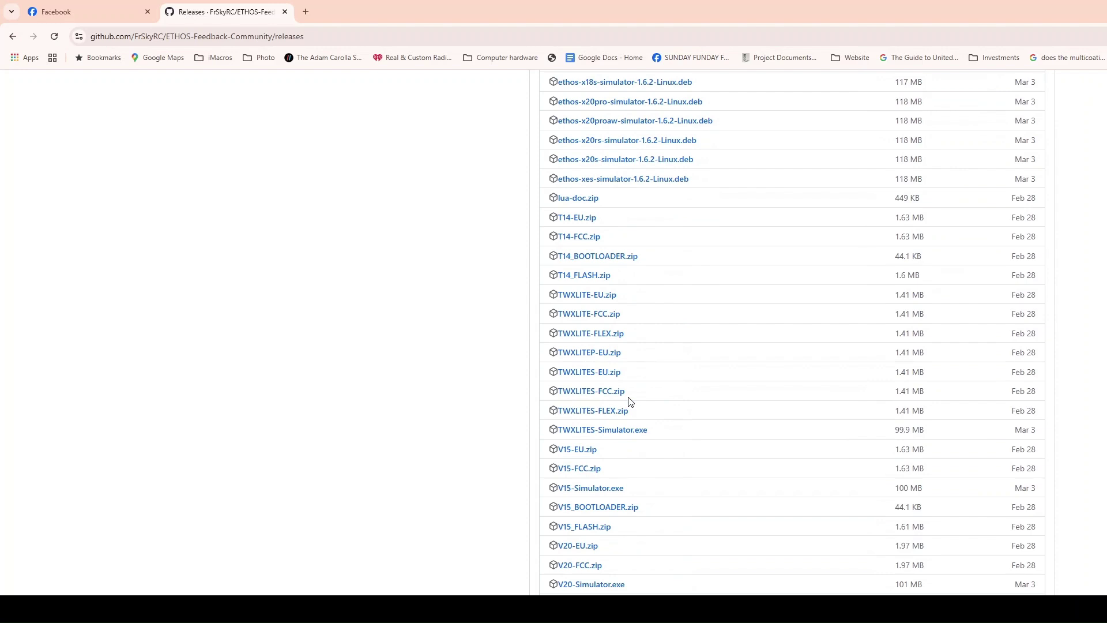
{"action": "scroll", "coordinate": [629, 402], "scroll_direction": "down", "scroll_amount": 9}
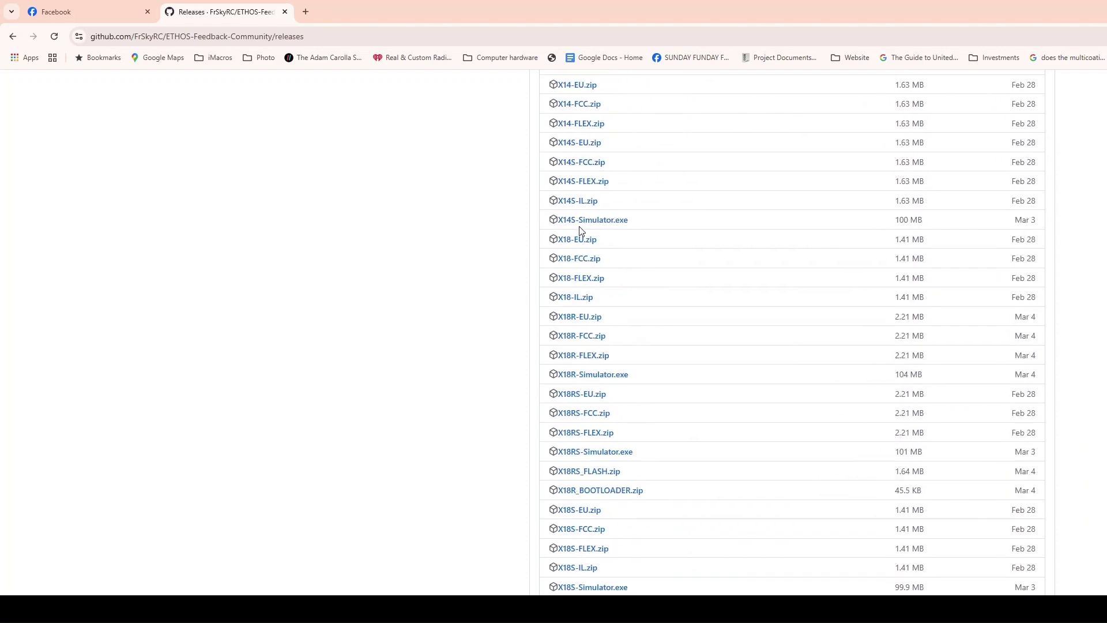
{"action": "scroll", "coordinate": [662, 370], "scroll_direction": "down", "scroll_amount": 15}
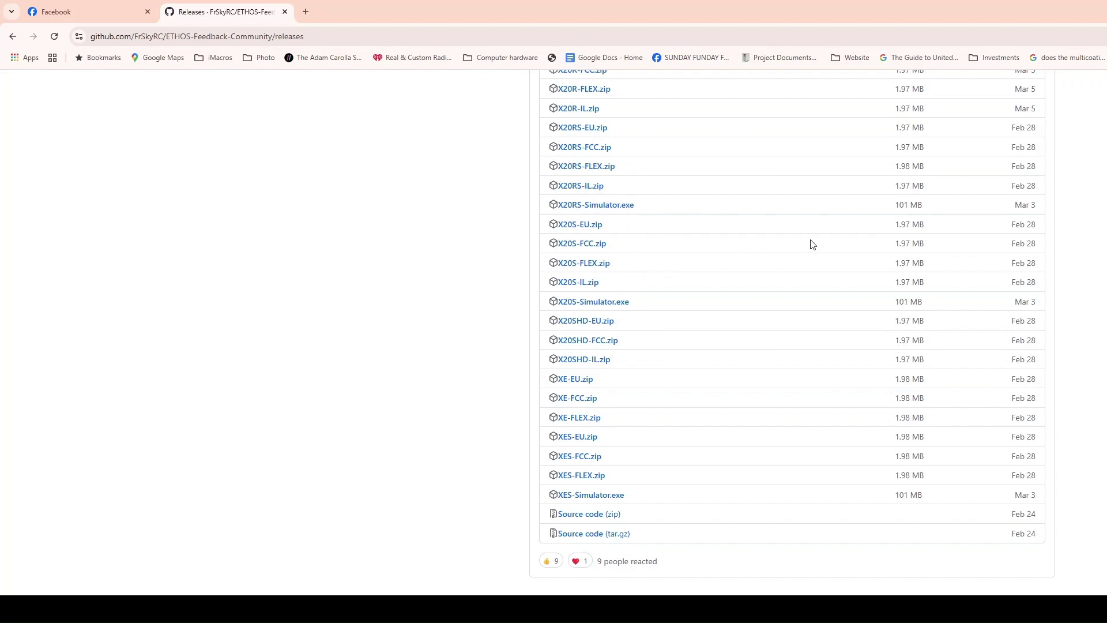
- Download X20RS-Simulator.exe from the Ethos 1.6.2 release assets
{"action": "left_click", "coordinate": [614, 209]}
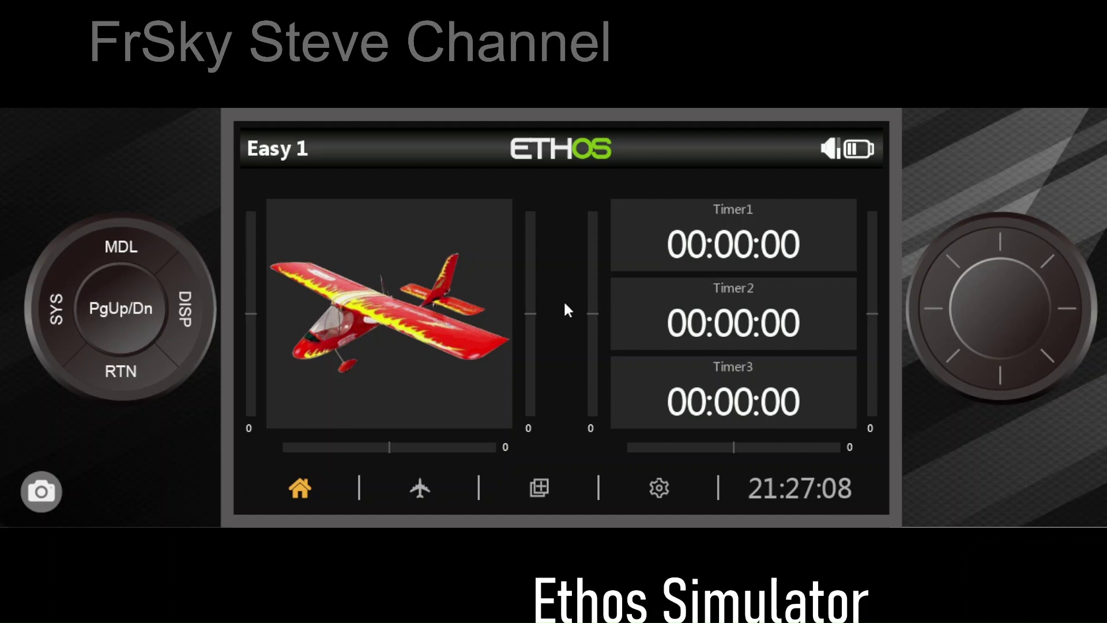
- Make EF Extra 260 from the Dorna folder the current model, dismissing the checklist warning
{"action": "left_click", "coordinate": [109, 257]}
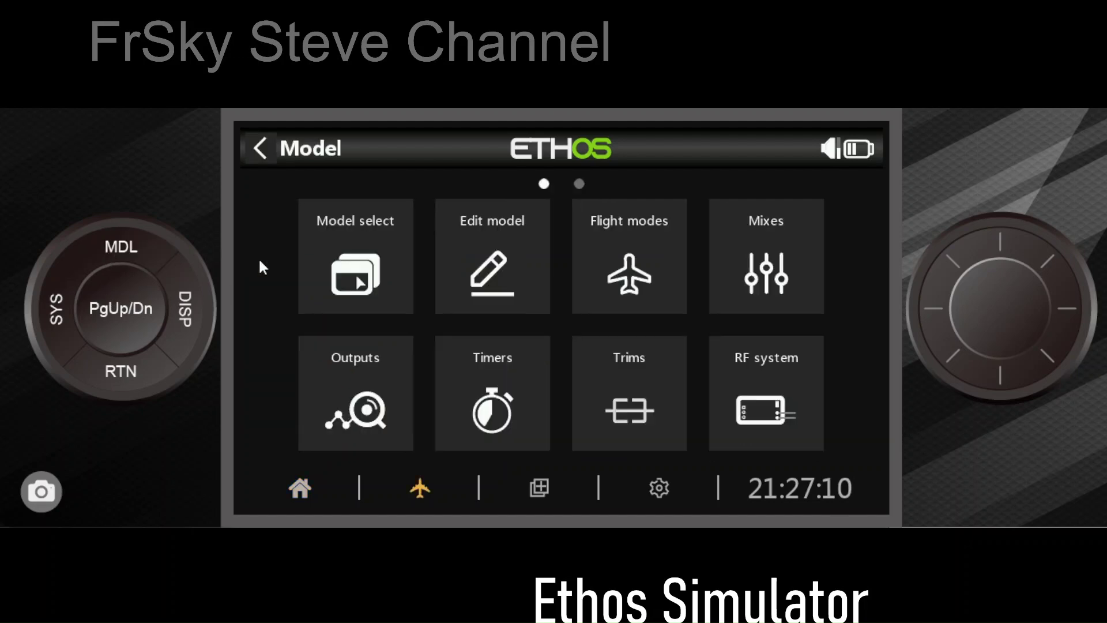
{"action": "left_click", "coordinate": [314, 266]}
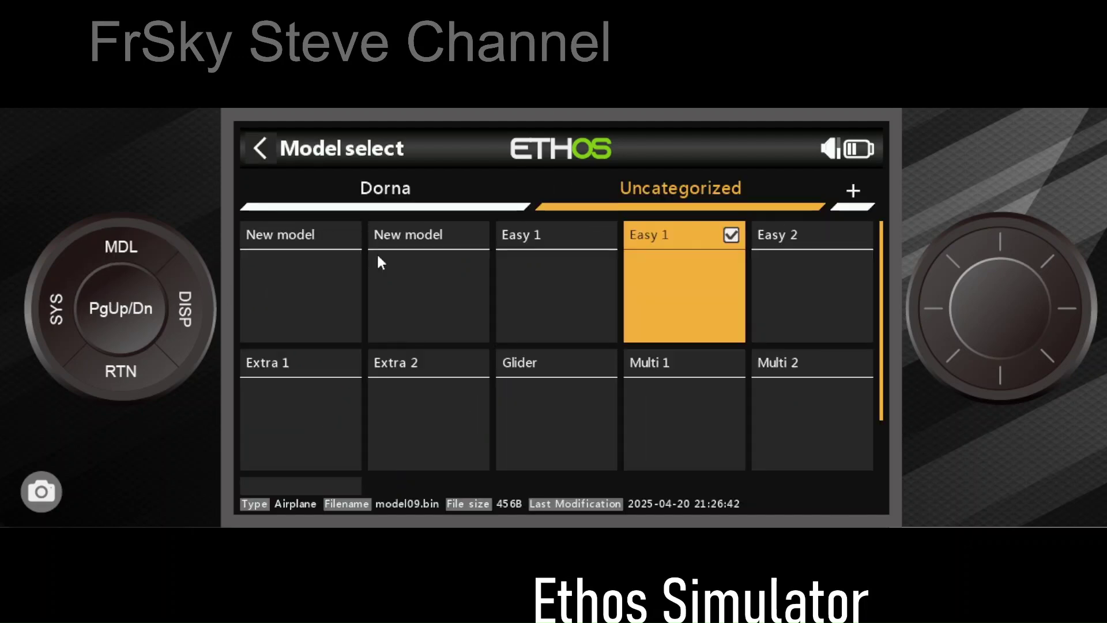
{"action": "left_click", "coordinate": [403, 202]}
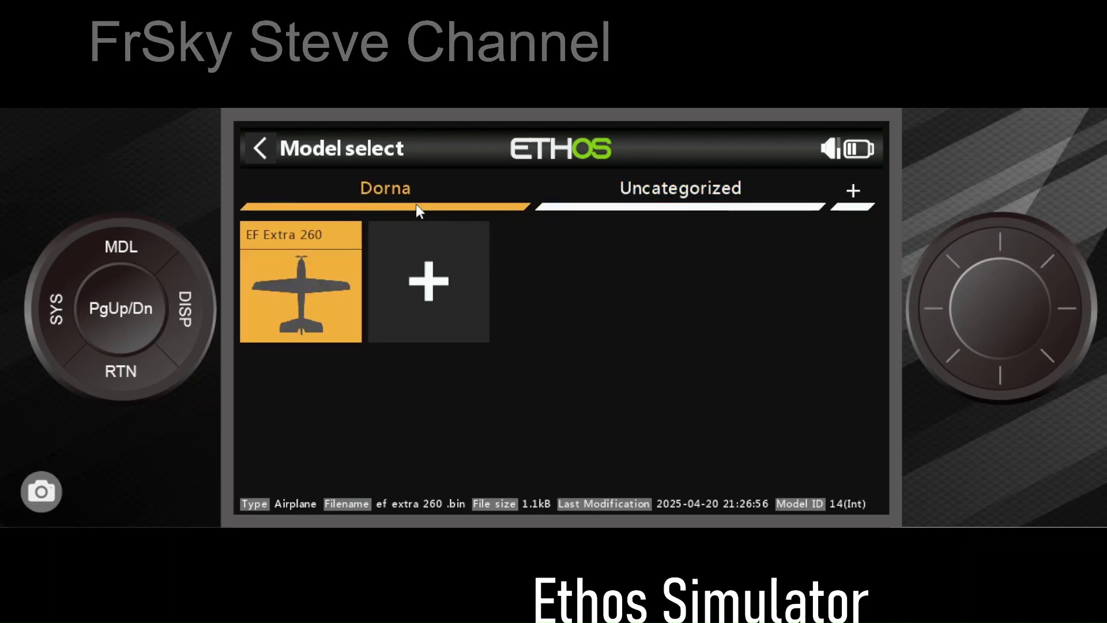
{"action": "left_click", "coordinate": [303, 261]}
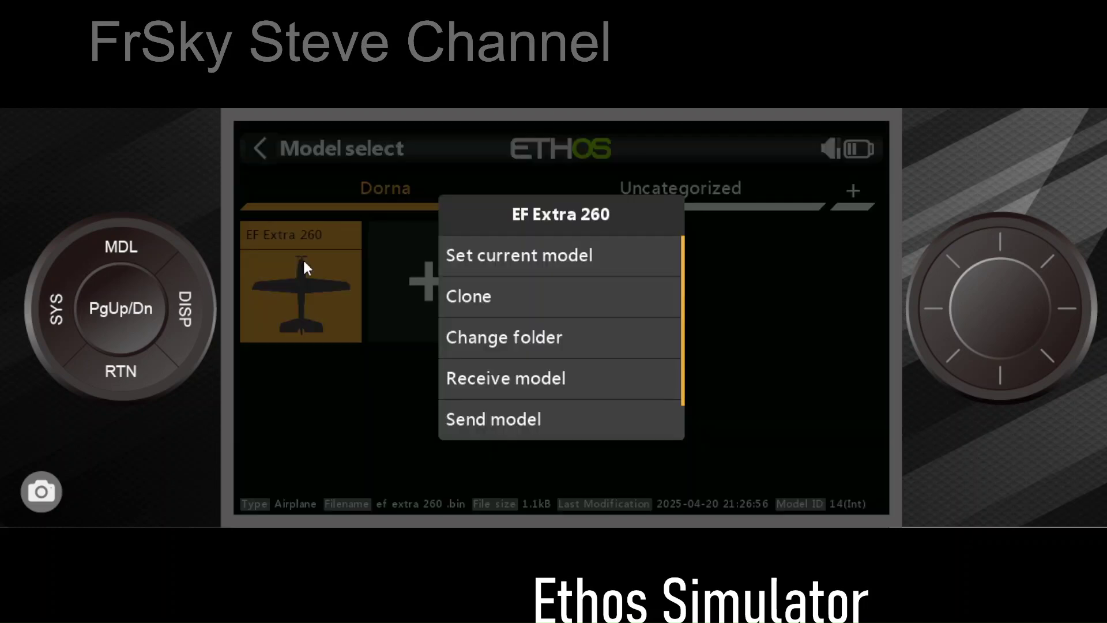
{"action": "left_click", "coordinate": [610, 262]}
{"action": "left_click", "coordinate": [793, 448]}
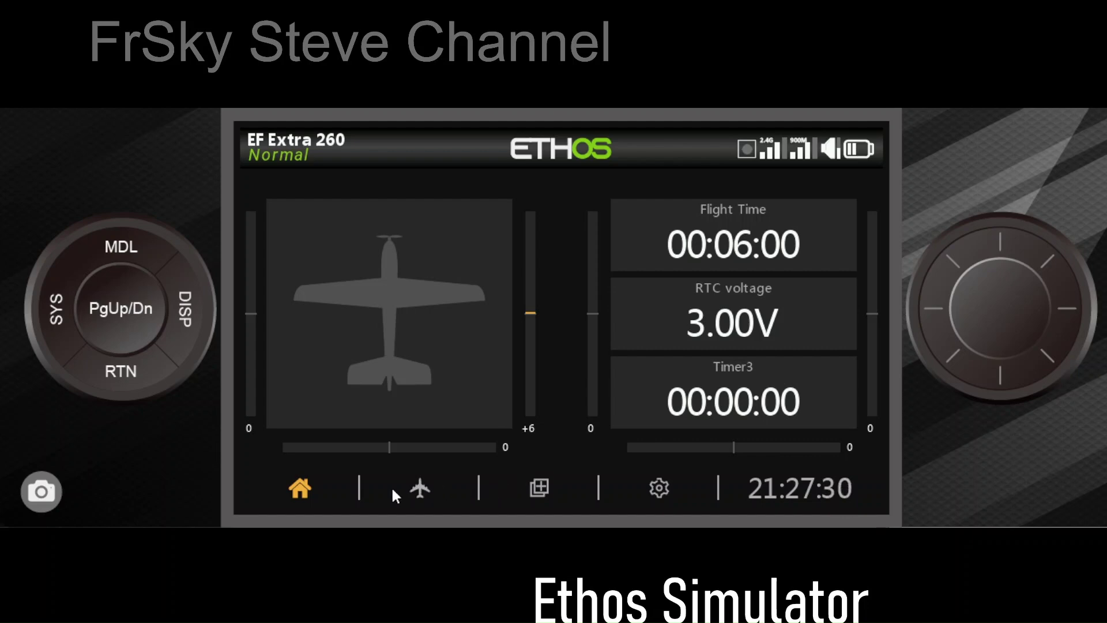
- Change the internal module's channel range end from CH8 to CH16, then recheck the RF system page
{"action": "left_click", "coordinate": [436, 493]}
{"action": "left_click", "coordinate": [809, 417]}
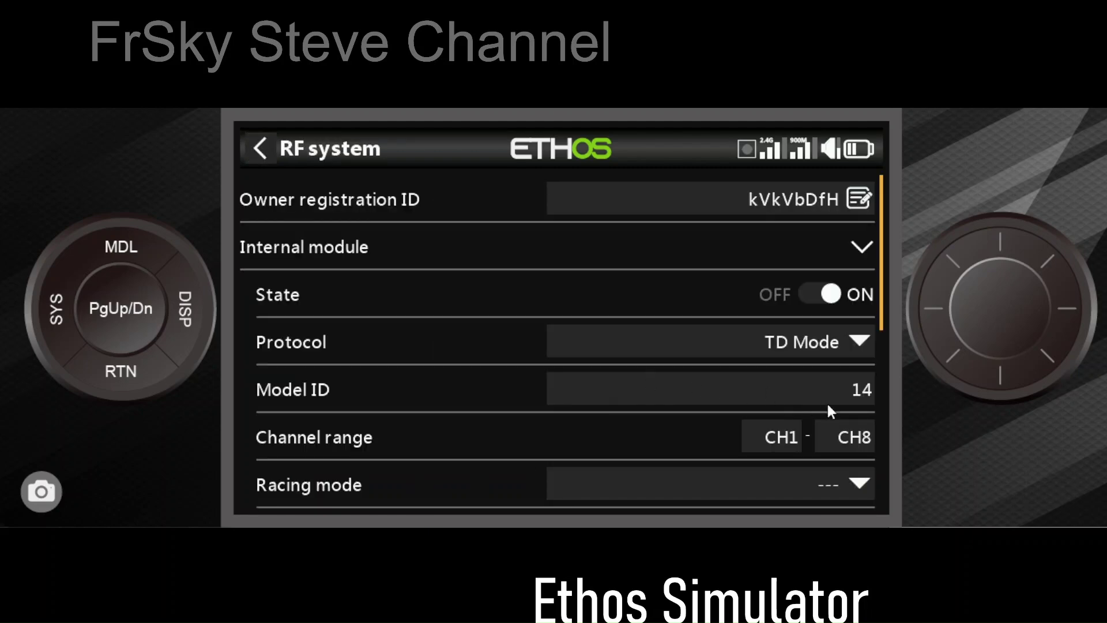
{"action": "scroll", "coordinate": [819, 407], "scroll_direction": "down", "scroll_amount": 6}
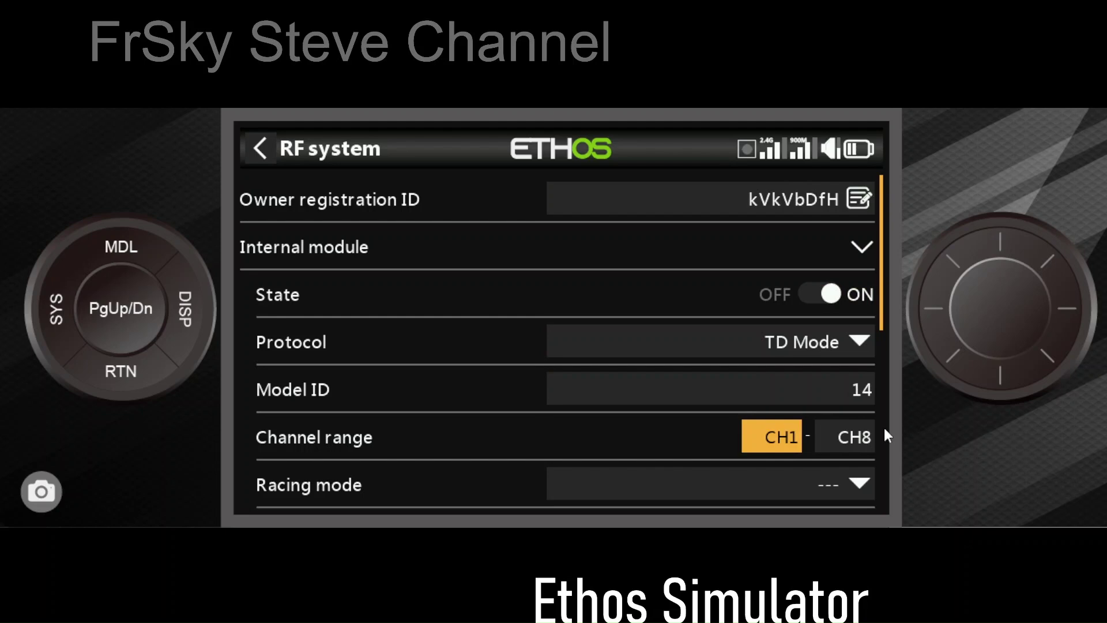
{"action": "left_click", "coordinate": [844, 434]}
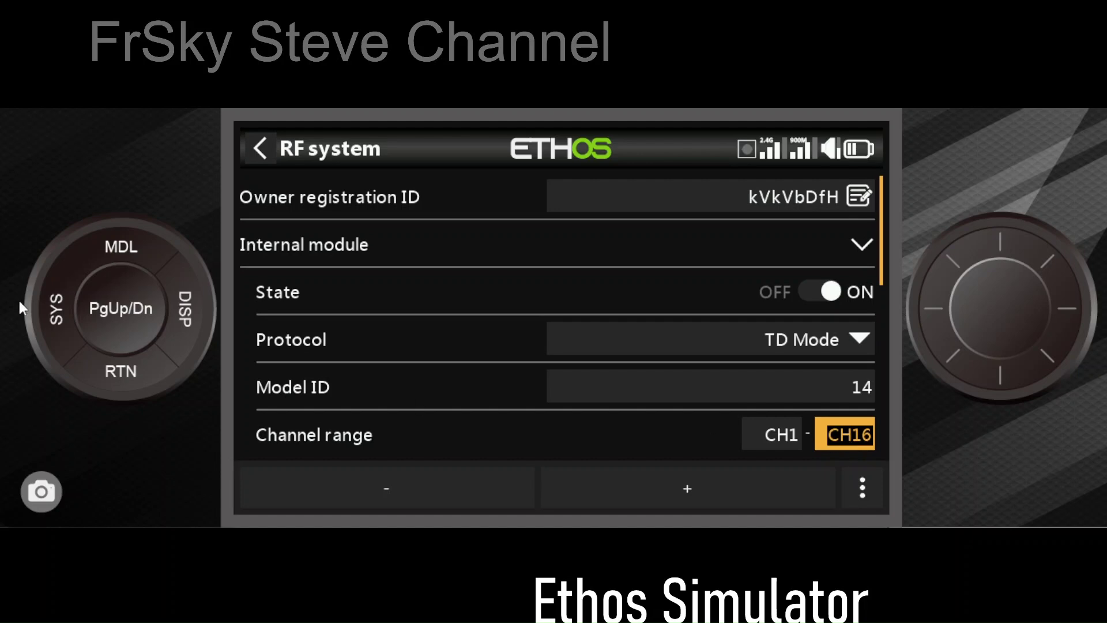
{"action": "left_click", "coordinate": [131, 378]}
{"action": "left_click", "coordinate": [130, 378]}
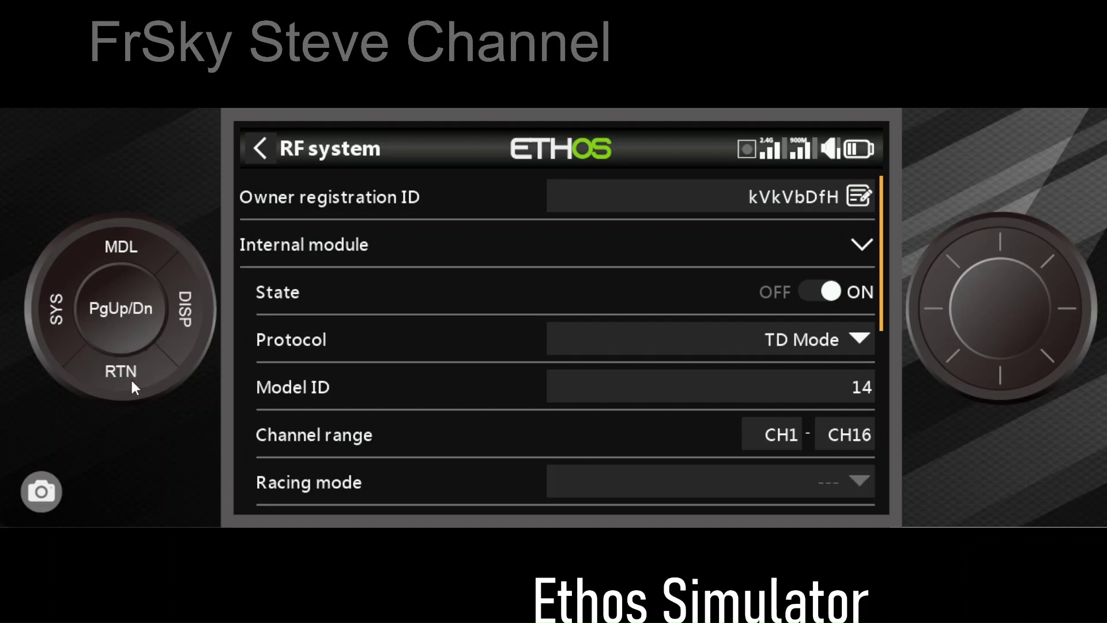
{"action": "left_click", "coordinate": [130, 378]}
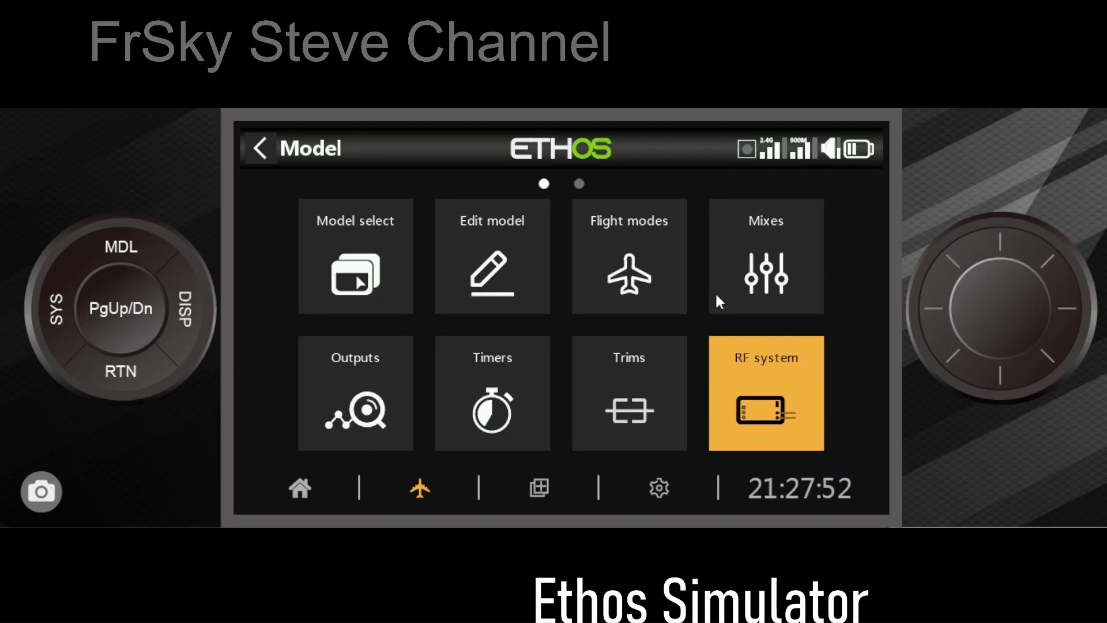
{"action": "left_click", "coordinate": [753, 393]}
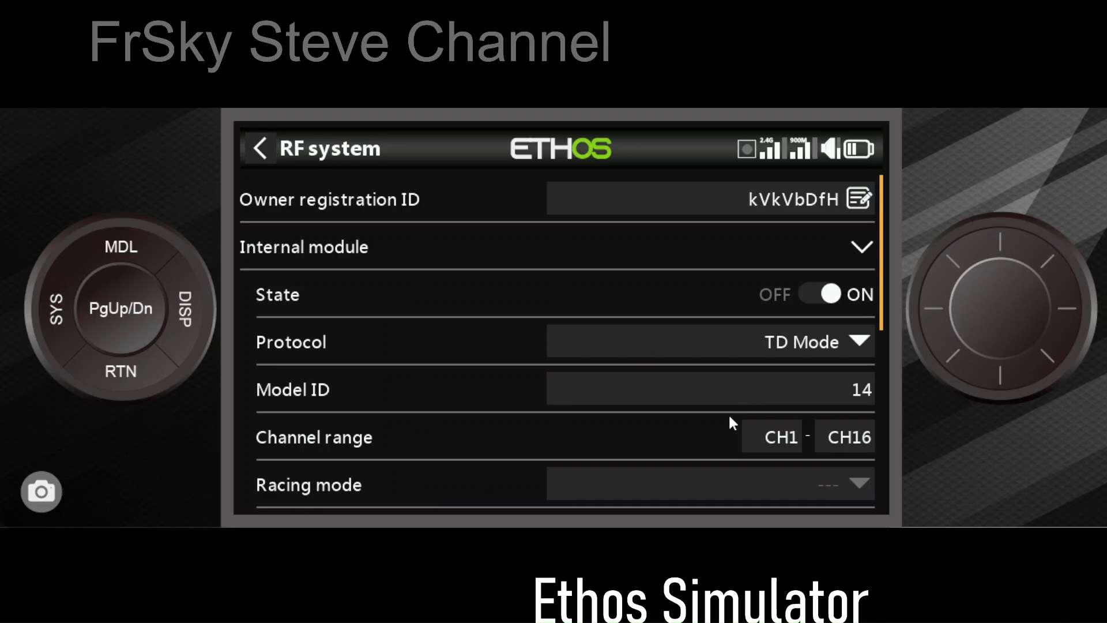
{"action": "scroll", "coordinate": [729, 417], "scroll_direction": "down", "scroll_amount": 10}
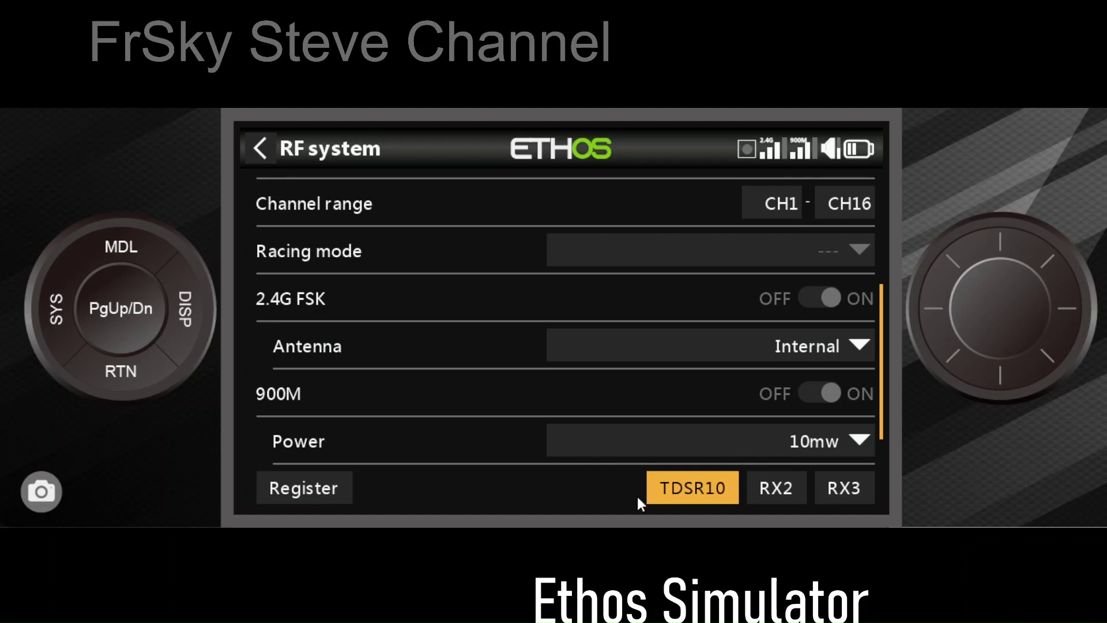
{"action": "left_click", "coordinate": [121, 387]}
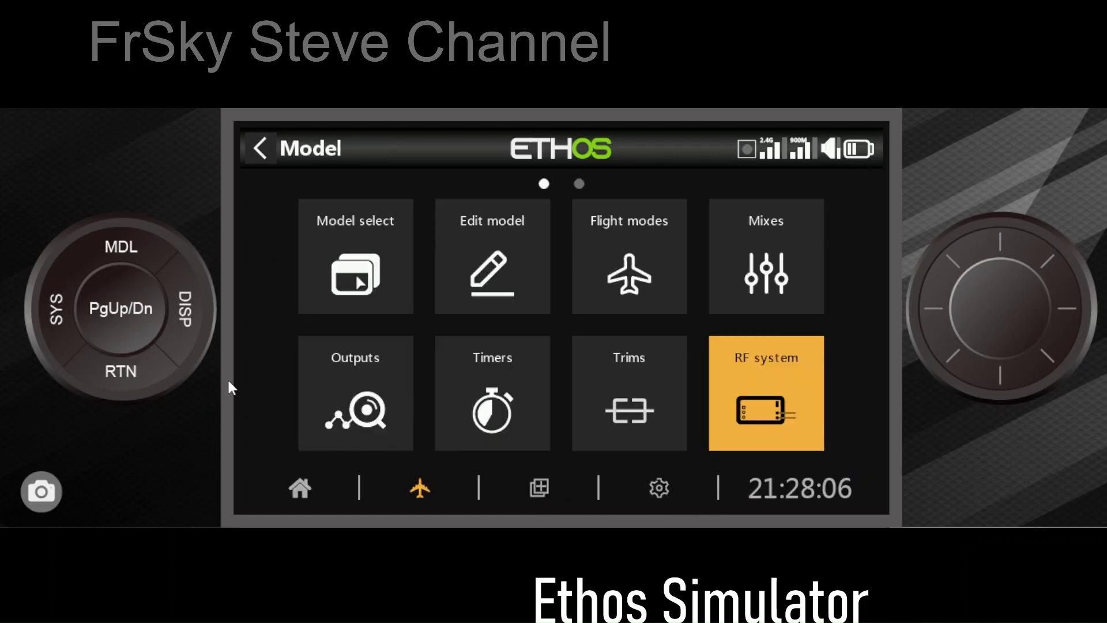
{"action": "left_click", "coordinate": [784, 292]}
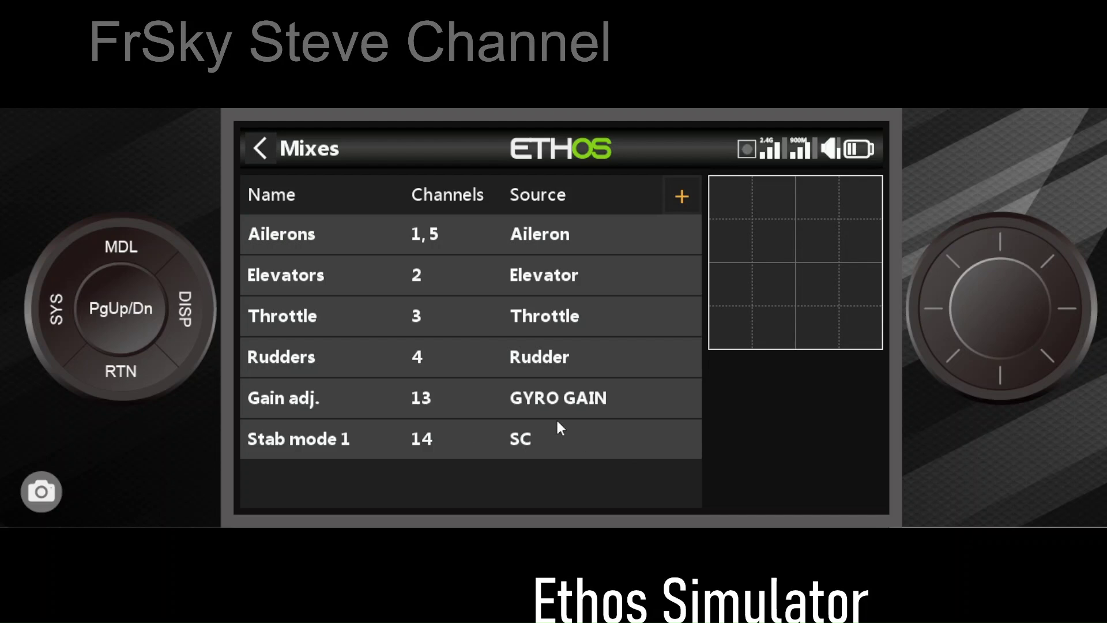
{"action": "left_click", "coordinate": [119, 373]}
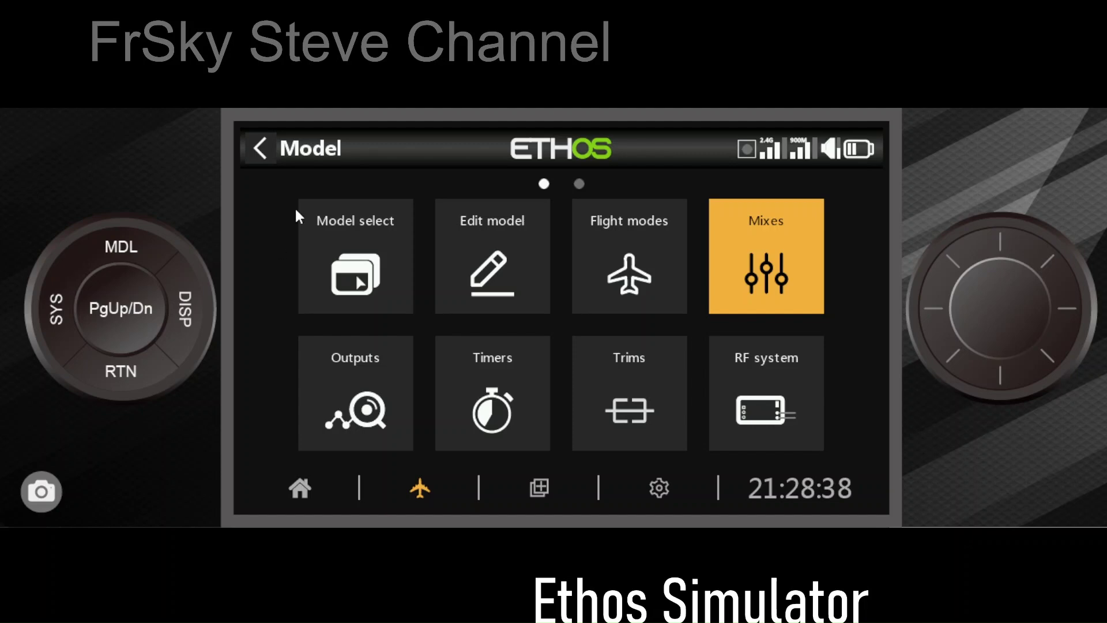
{"action": "left_click", "coordinate": [735, 231]}
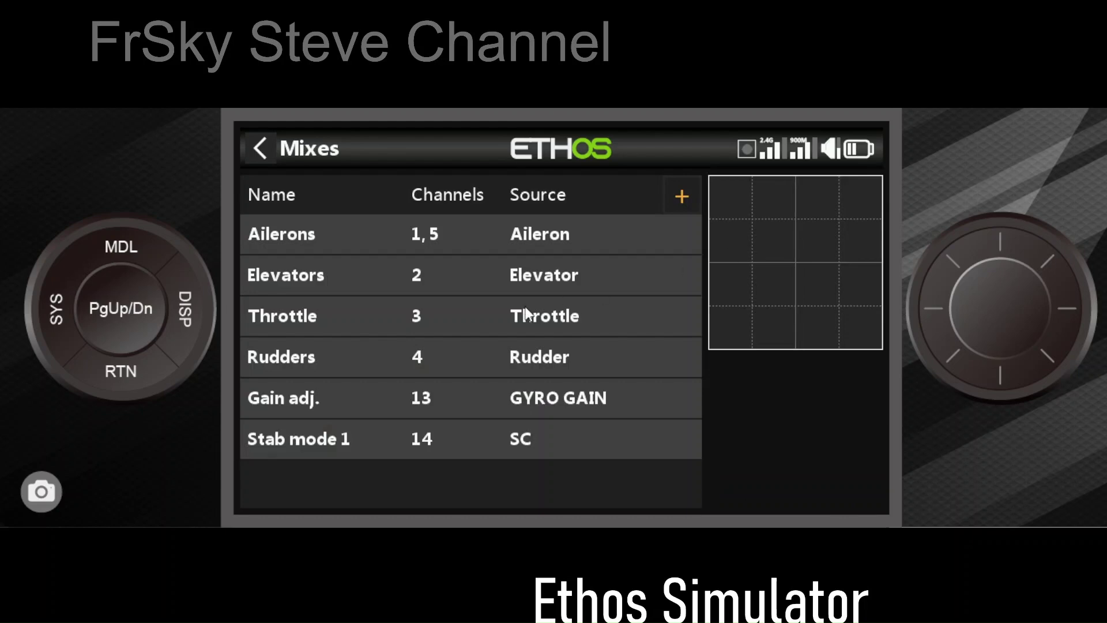
{"action": "left_click", "coordinate": [683, 196]}
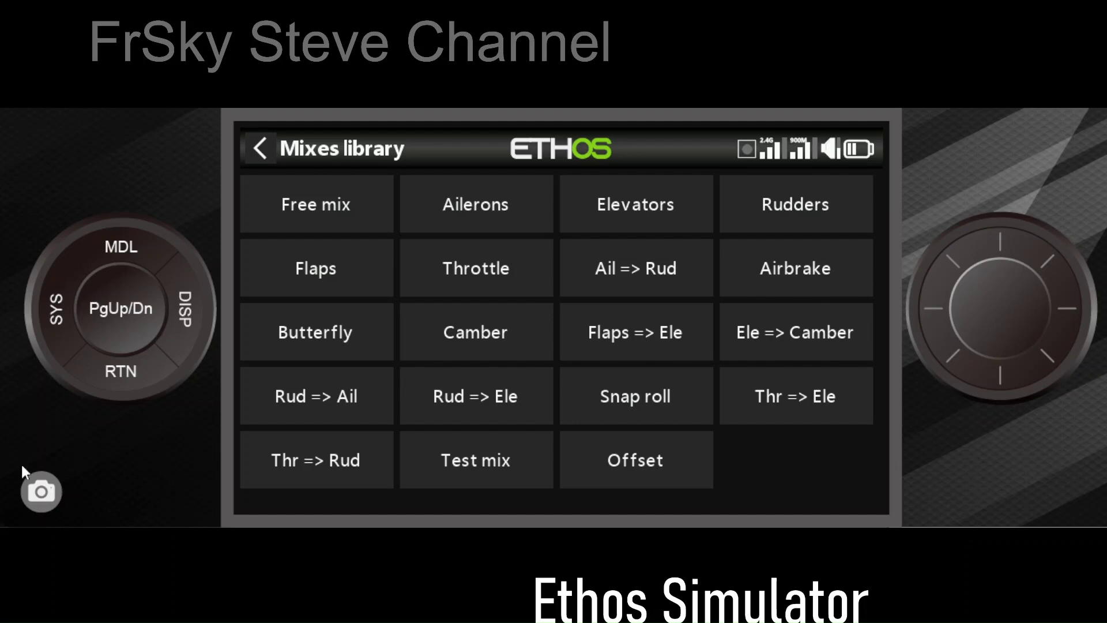
{"action": "left_click", "coordinate": [119, 372]}
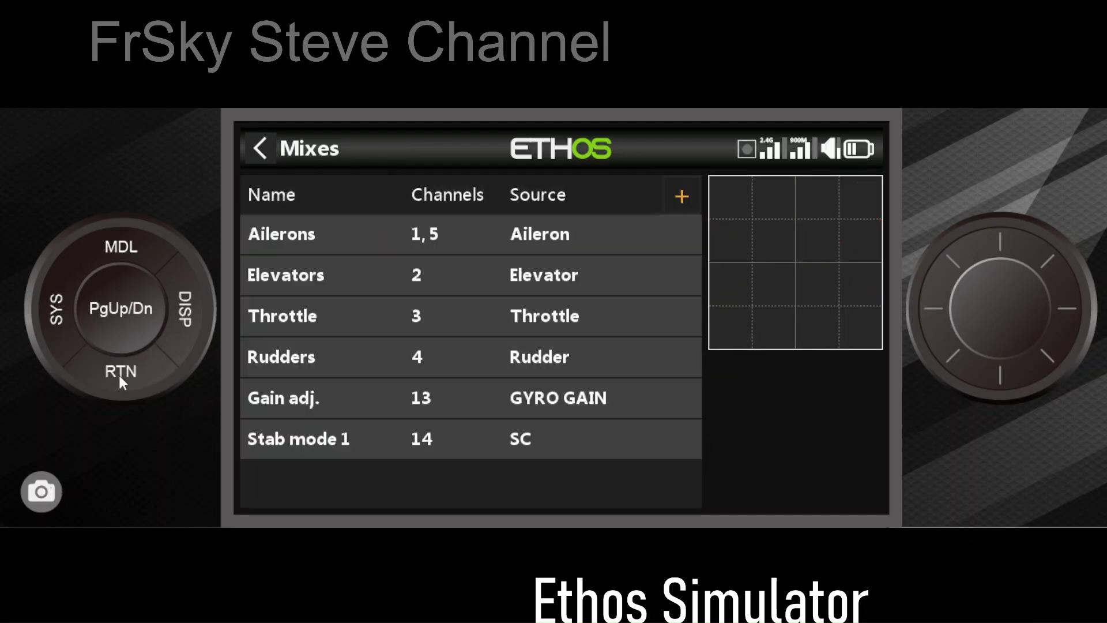
{"action": "left_click", "coordinate": [119, 372]}
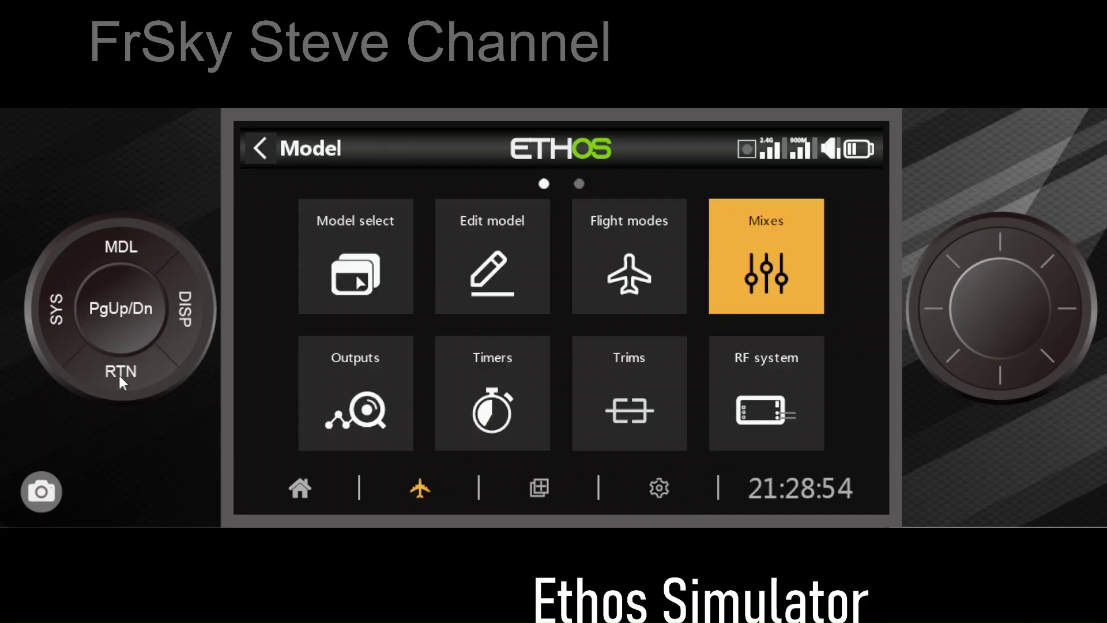